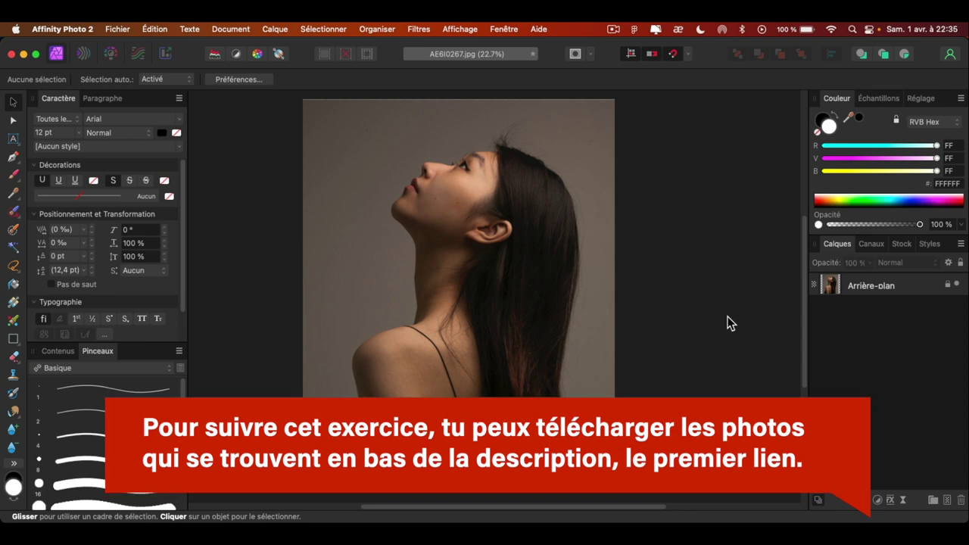
# Paint a selection over the woman's face and body with a Selection Brush of about 578 px
pyautogui.click(12, 230)
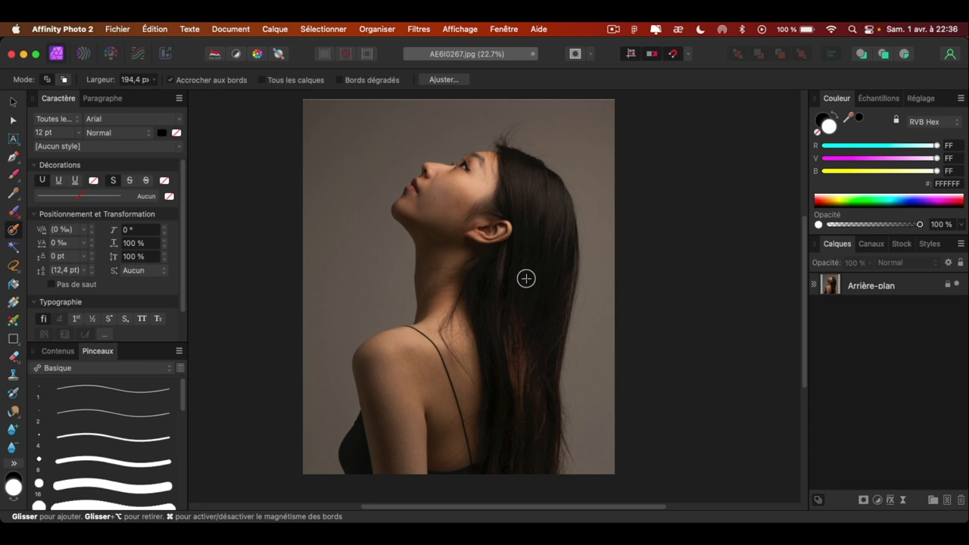
pyautogui.hotkey('ctrl', 'alt')
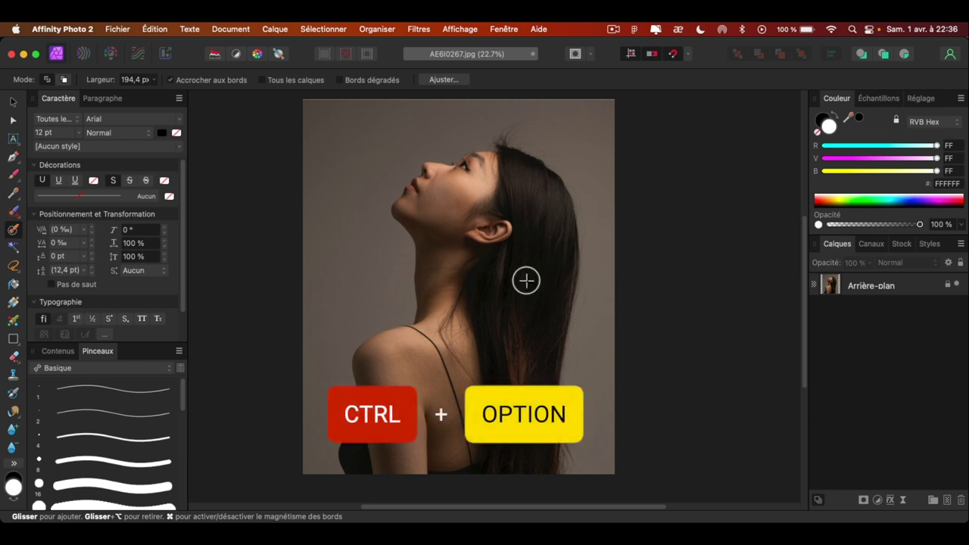
pyautogui.moveTo(475, 311)
pyautogui.mouseDown()
pyautogui.moveTo(530, 311)
pyautogui.moveTo(454, 310)
pyautogui.mouseUp()
pyautogui.moveTo(444, 184)
pyautogui.mouseDown()
pyautogui.moveTo(507, 193)
pyautogui.moveTo(482, 459)
pyautogui.moveTo(376, 462)
pyautogui.moveTo(470, 296)
pyautogui.moveTo(450, 241)
pyautogui.mouseUp()
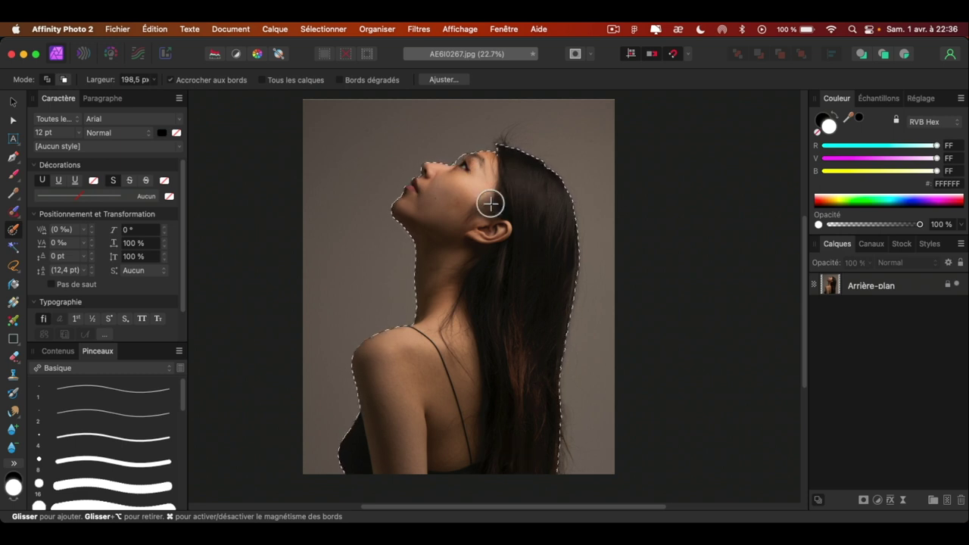
# Add the woman's outer hair to the selection with the freehand lasso
pyautogui.press('l')
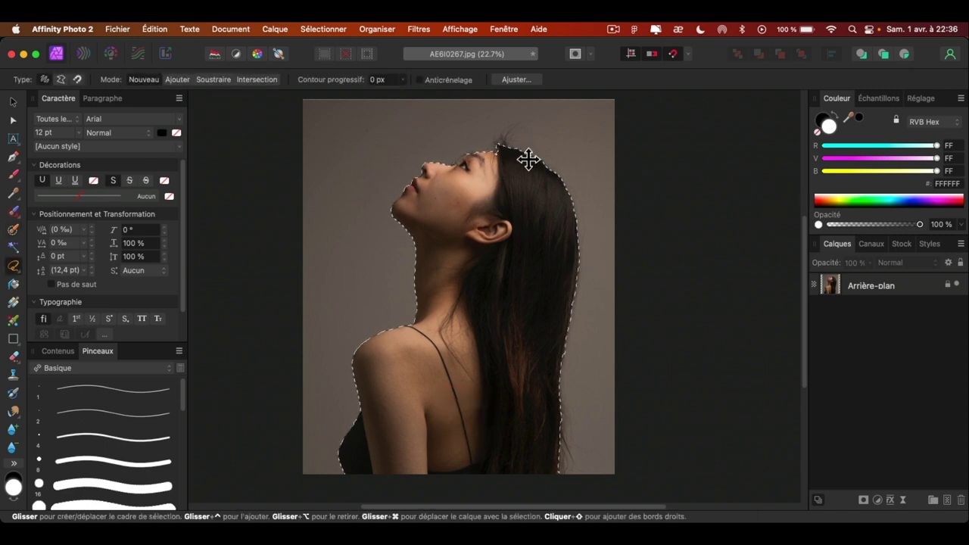
pyautogui.press('ctrl')
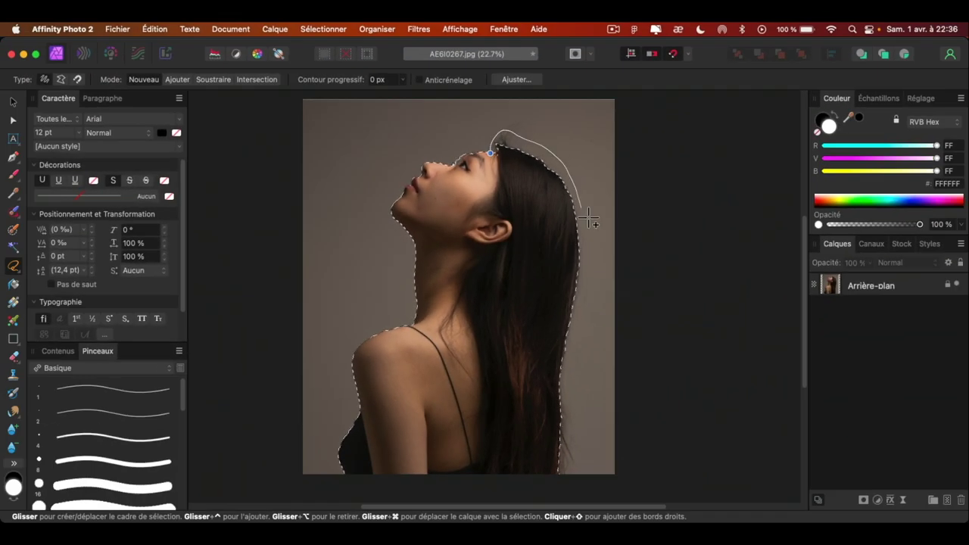
pyautogui.moveTo(579, 437); pyautogui.dragTo(569, 471)
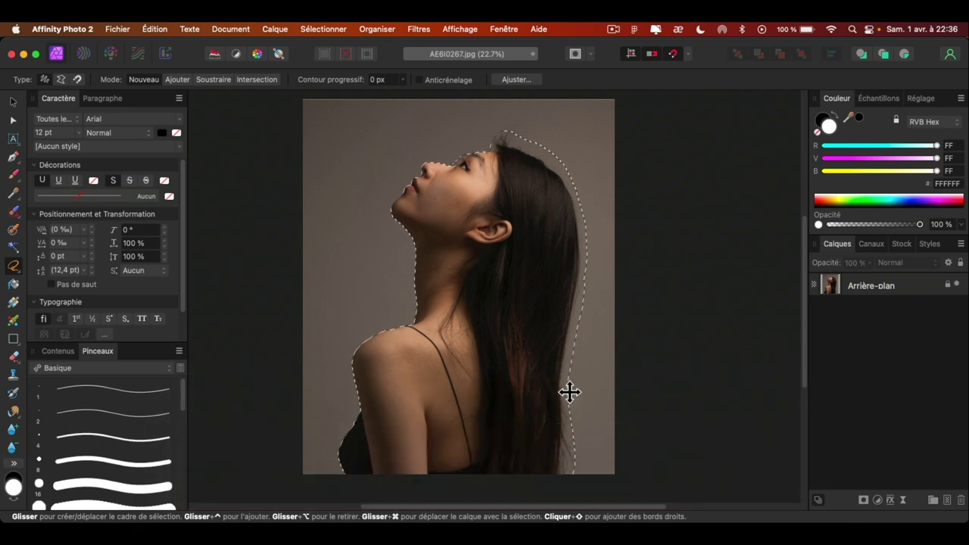
# Refine the hair edge with a 100 px brush and apply the refined selection as a mask (Masque output)
pyautogui.click(516, 79)
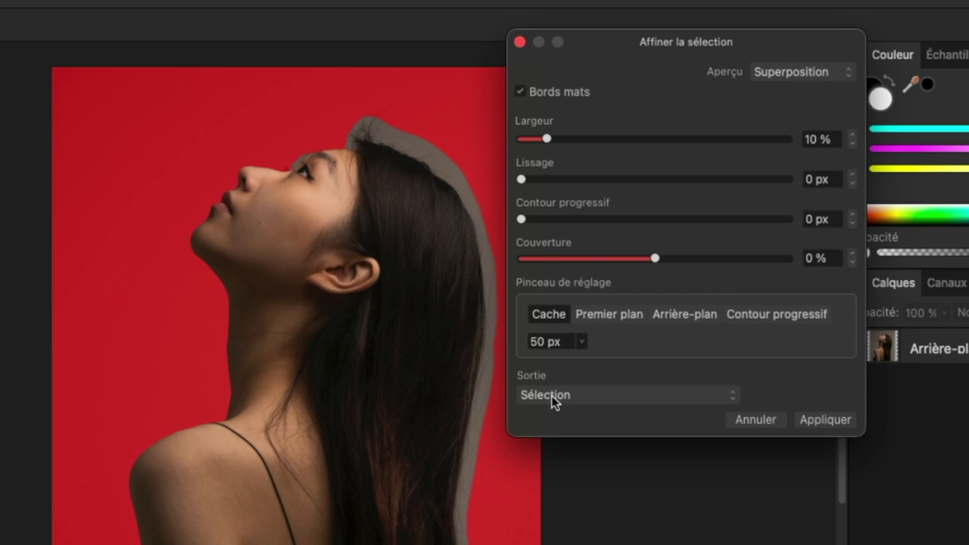
pyautogui.click(640, 389)
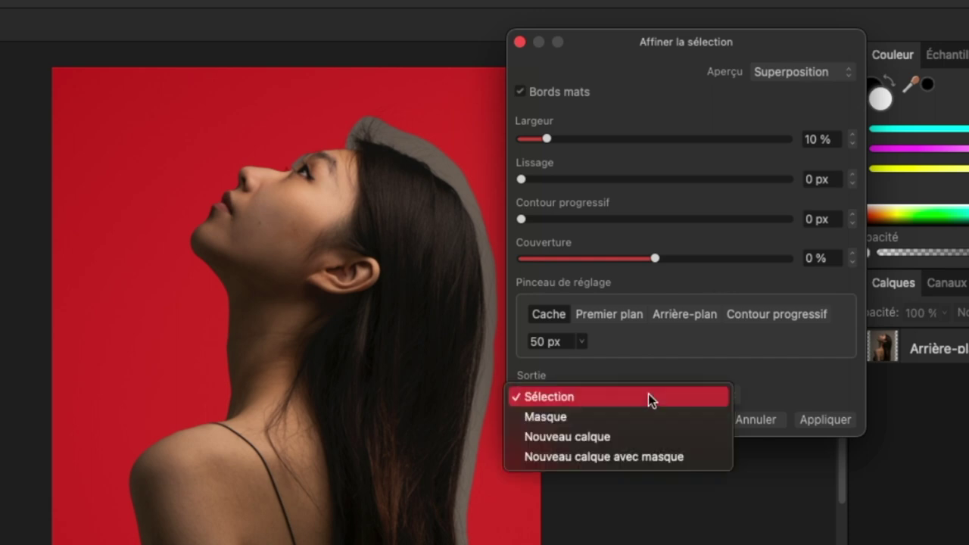
pyautogui.click(633, 415)
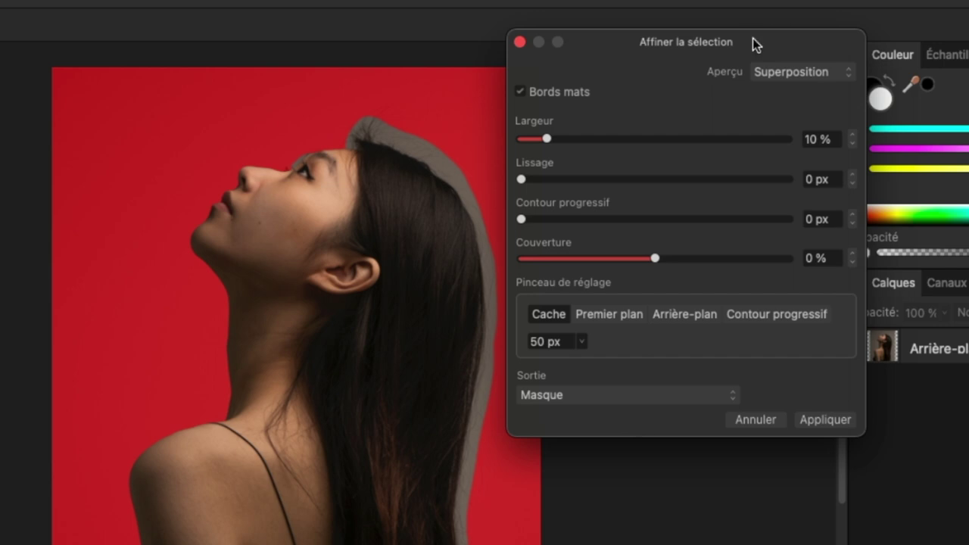
pyautogui.moveTo(732, 39); pyautogui.dragTo(774, 47)
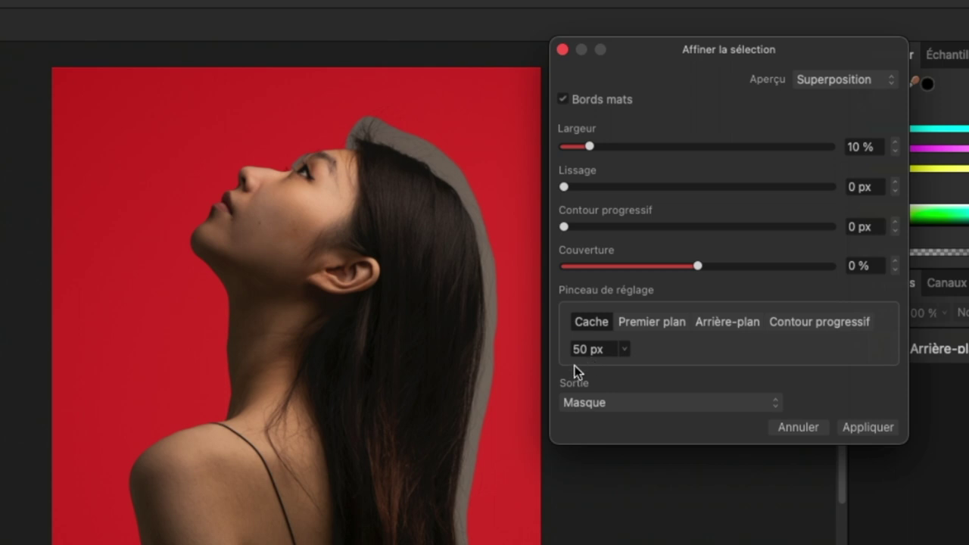
pyautogui.click(601, 346)
pyautogui.write('100')
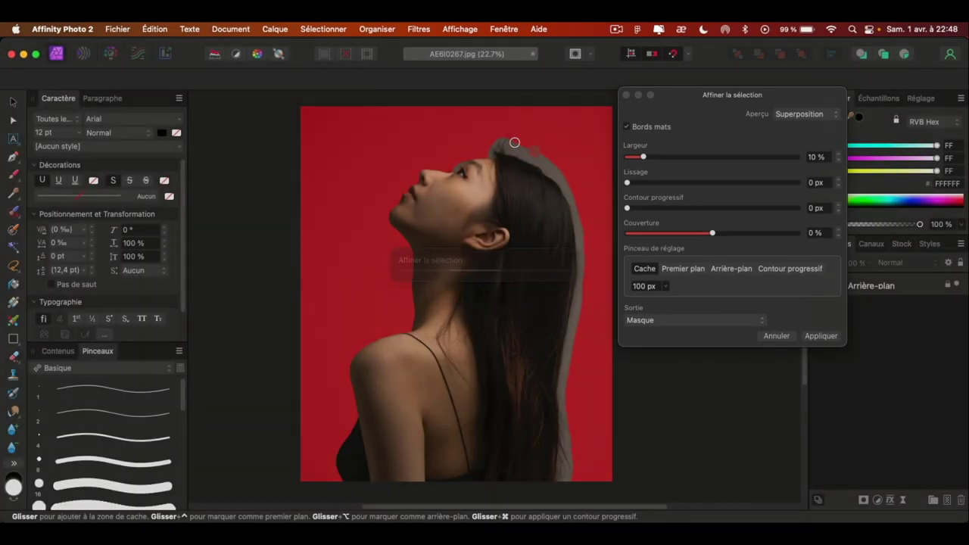
pyautogui.moveTo(514, 142)
pyautogui.mouseDown()
pyautogui.moveTo(578, 288)
pyautogui.moveTo(475, 133)
pyautogui.mouseUp()
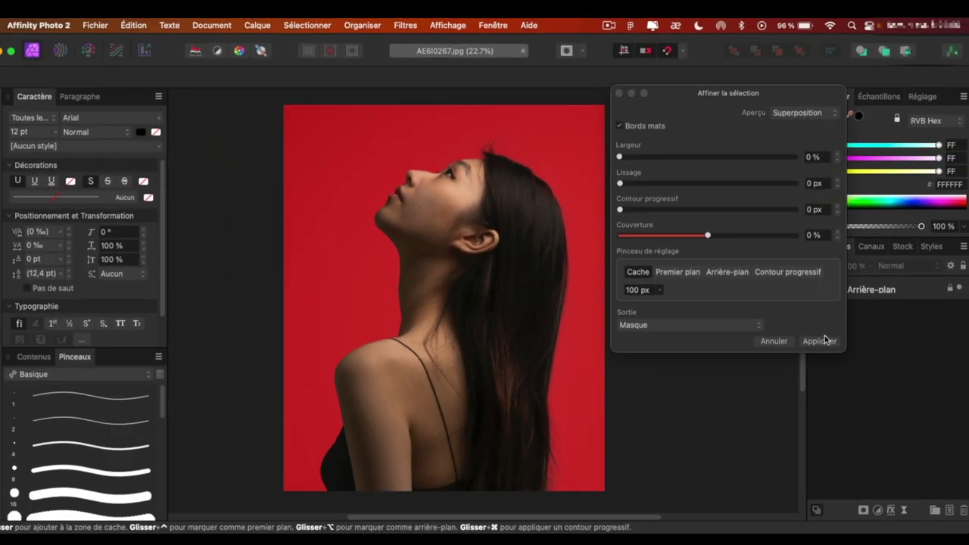
pyautogui.click(820, 341)
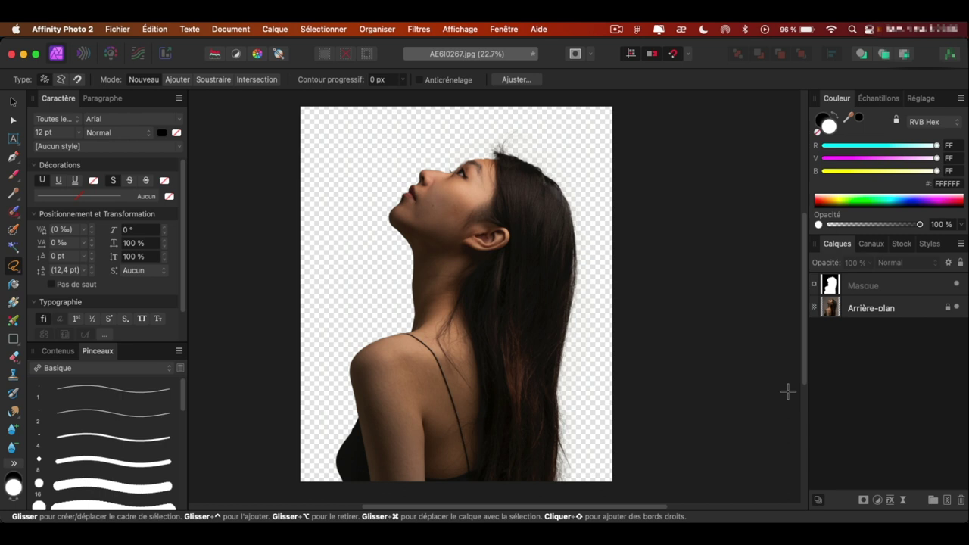
# With the Move tool, undo the accidental shifts of the mask and photo layers
pyautogui.hscroll(2, 788, 390)
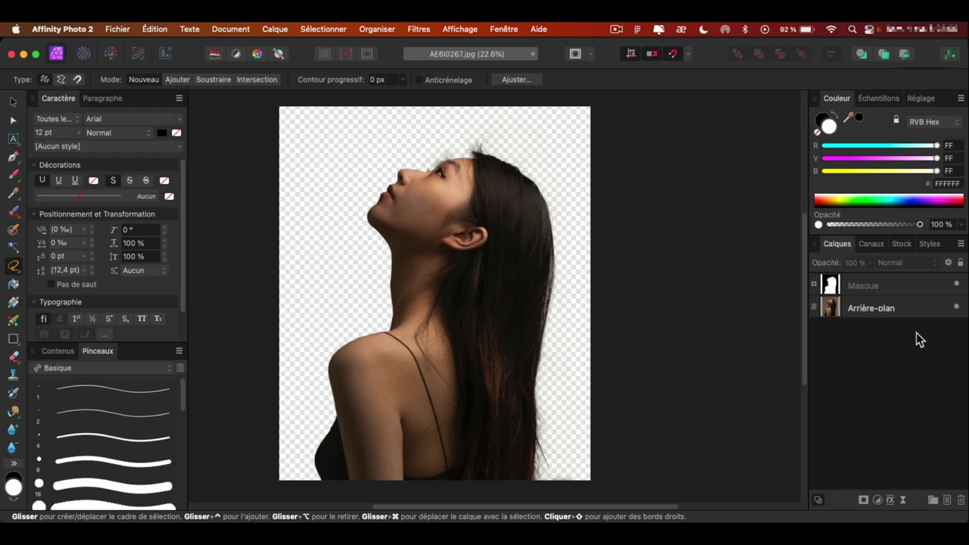
pyautogui.press('v')
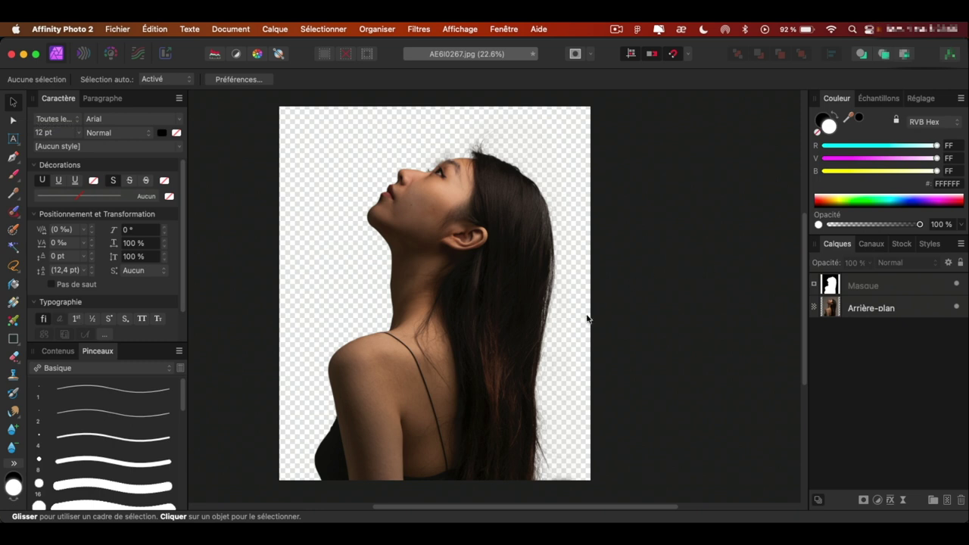
pyautogui.moveTo(456, 288); pyautogui.dragTo(403, 341)
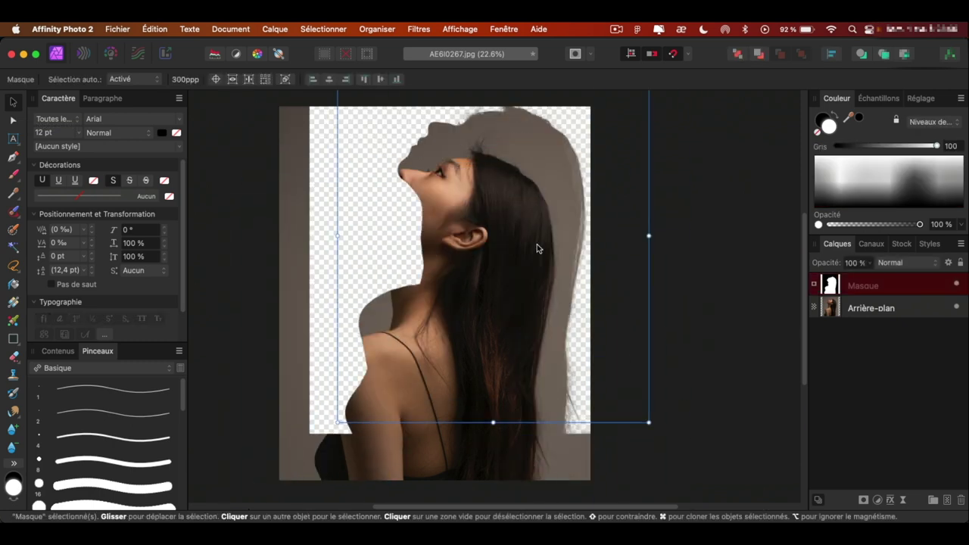
pyautogui.click(908, 311)
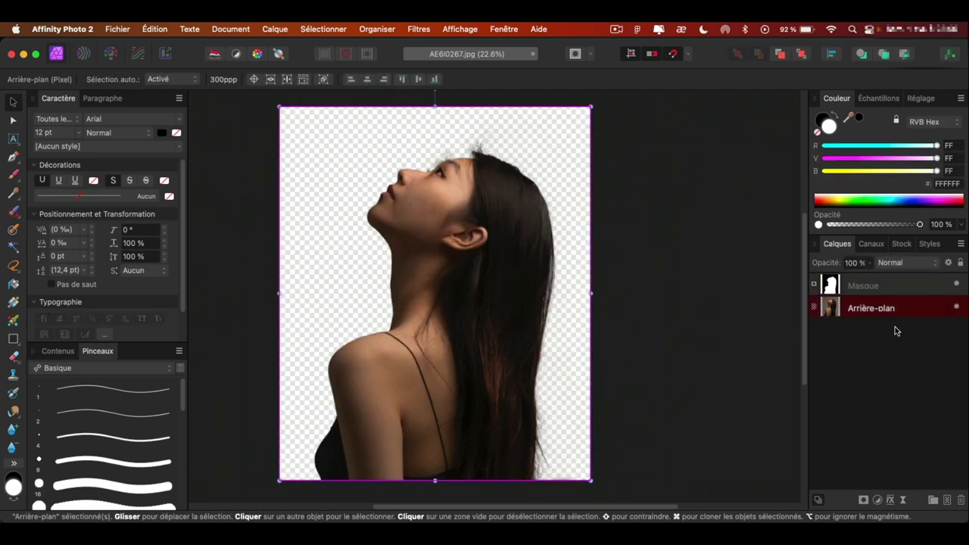
pyautogui.moveTo(471, 356); pyautogui.dragTo(415, 321)
pyautogui.hotkey('ctrl', 'z')
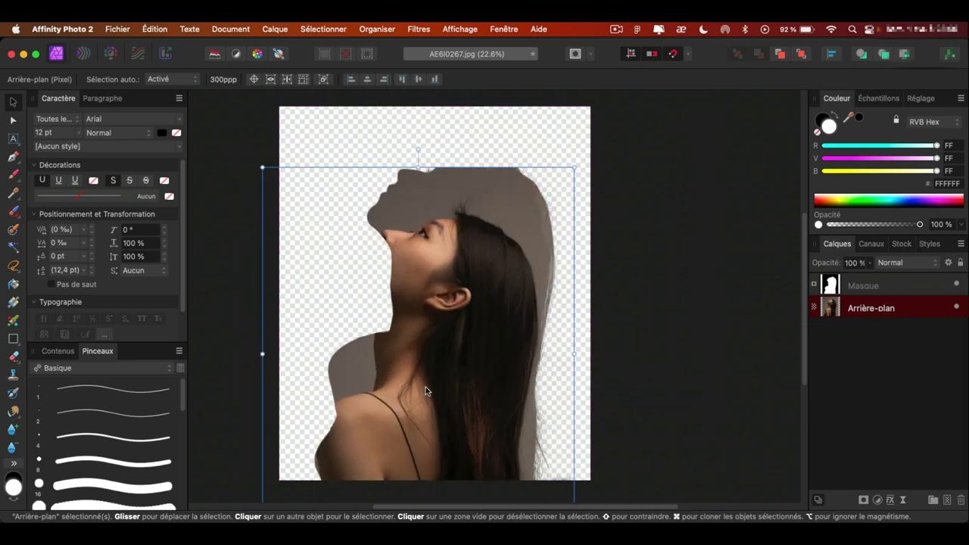
pyautogui.hotkey('ctrl', 'z')
pyautogui.click(819, 326)
# Nest the Masque layer inside the Arrière-plan photo layer and reposition the cutout
pyautogui.moveTo(891, 288)
pyautogui.mouseDown()
pyautogui.moveTo(902, 305)
pyautogui.moveTo(890, 311)
pyautogui.mouseUp()
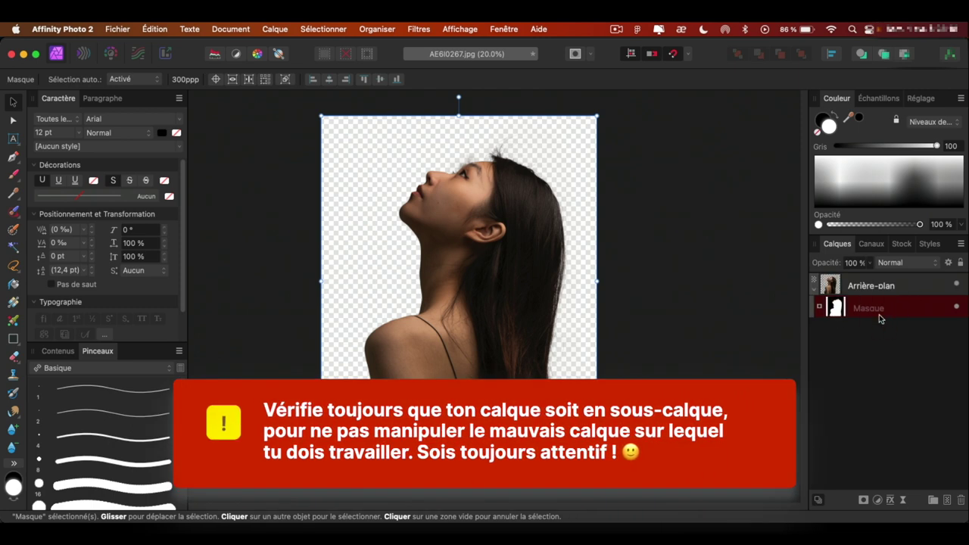
pyautogui.click(853, 283)
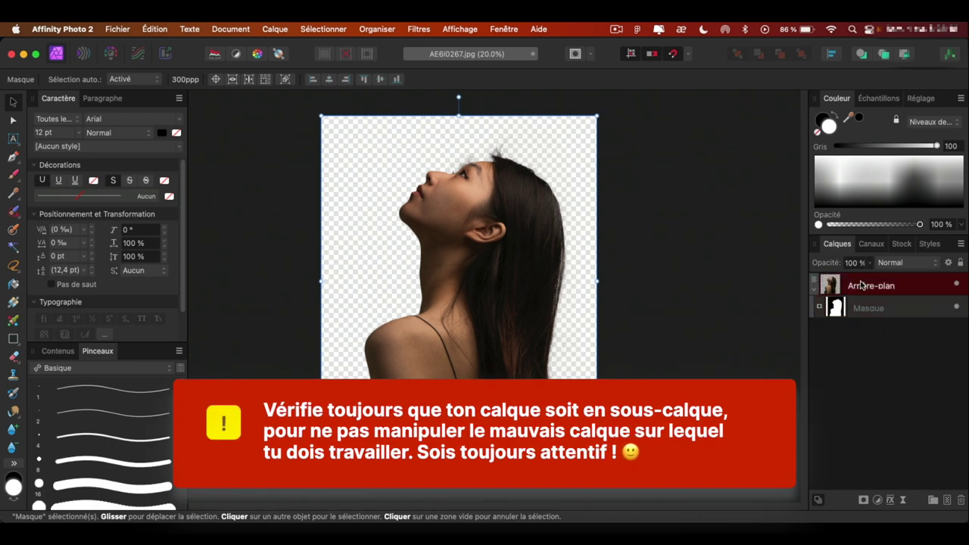
pyautogui.click(814, 287)
pyautogui.moveTo(460, 327)
pyautogui.mouseDown()
pyautogui.moveTo(451, 421)
pyautogui.moveTo(487, 298)
pyautogui.mouseUp()
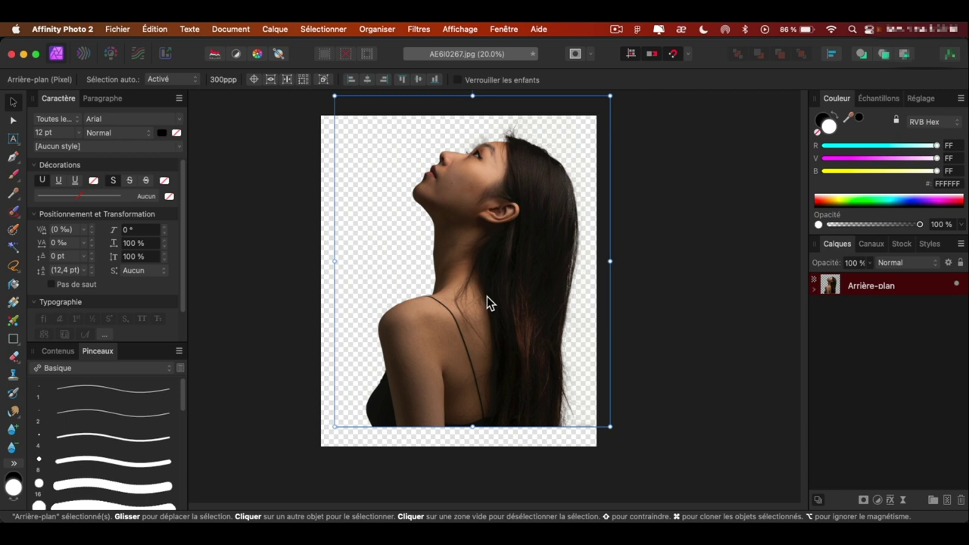
# Scale the cutout down and back up to fill the canvas, checking quality at 100% zoom
pyautogui.moveTo(612, 260)
pyautogui.mouseDown()
pyautogui.moveTo(783, 286)
pyautogui.moveTo(542, 299)
pyautogui.mouseUp()
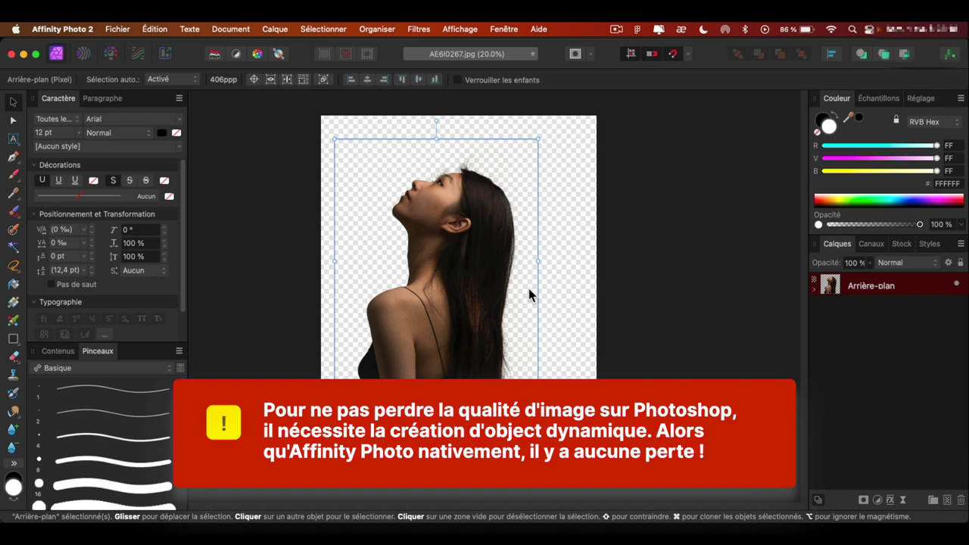
pyautogui.moveTo(439, 142); pyautogui.dragTo(424, 315)
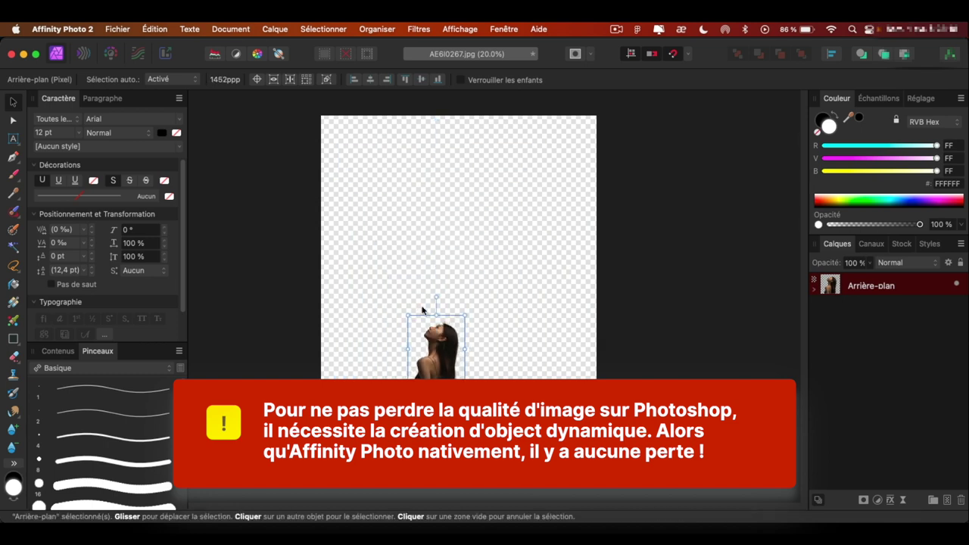
pyautogui.press('super+1')
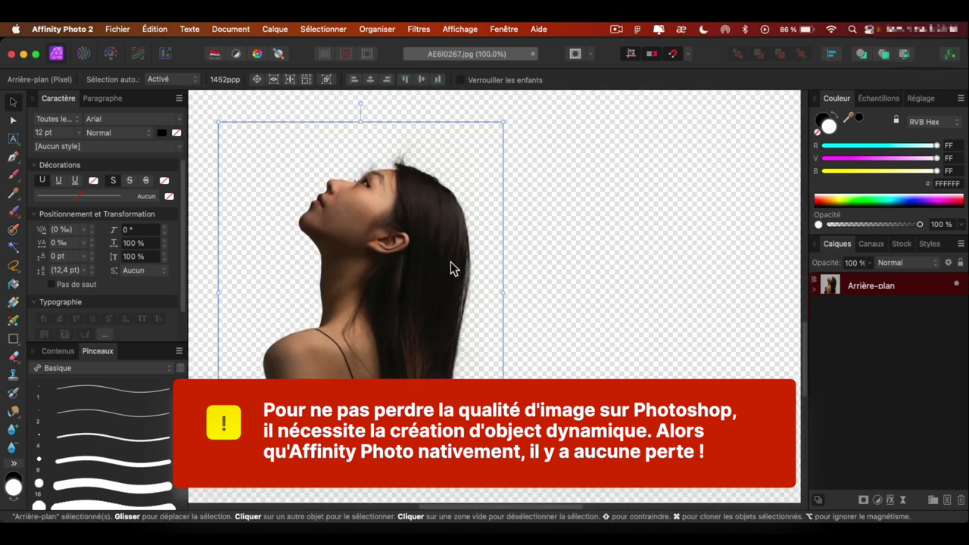
pyautogui.press('super+0')
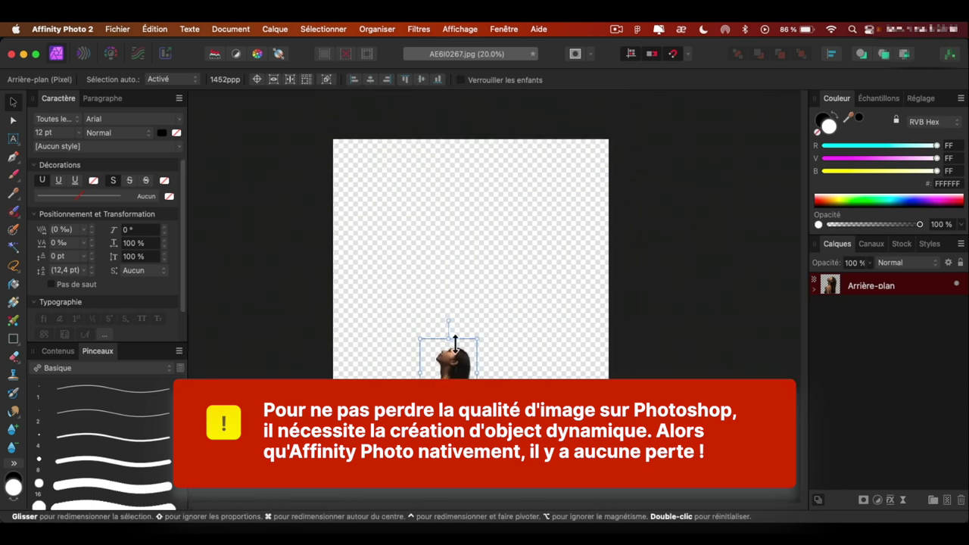
pyautogui.moveTo(443, 325); pyautogui.dragTo(446, 136)
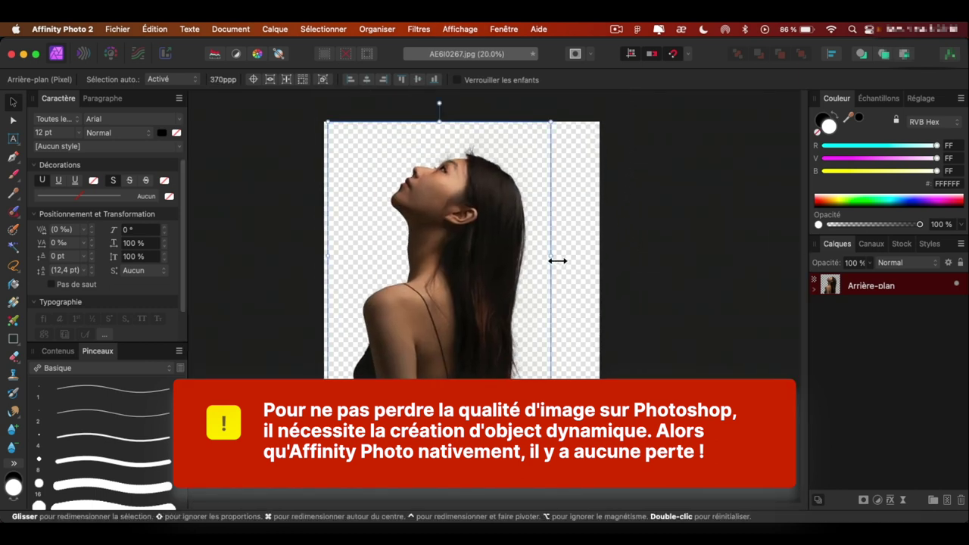
pyautogui.moveTo(556, 259); pyautogui.dragTo(600, 255)
pyautogui.moveTo(484, 254); pyautogui.dragTo(487, 291)
pyautogui.click(621, 493)
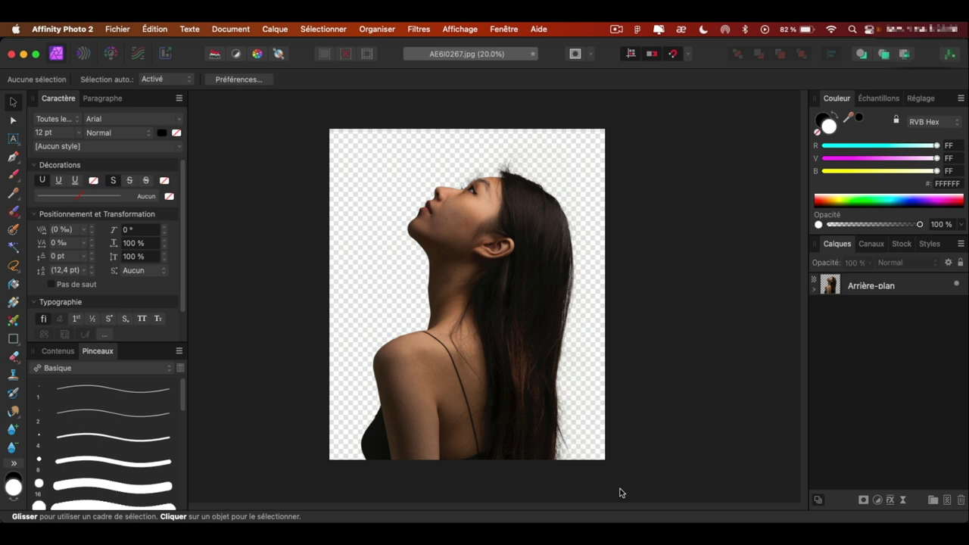
# Rename the photo layer to 'Femme asia'
pyautogui.doubleClick(876, 284)
pyautogui.write('Femme asia')
pyautogui.press('Return')
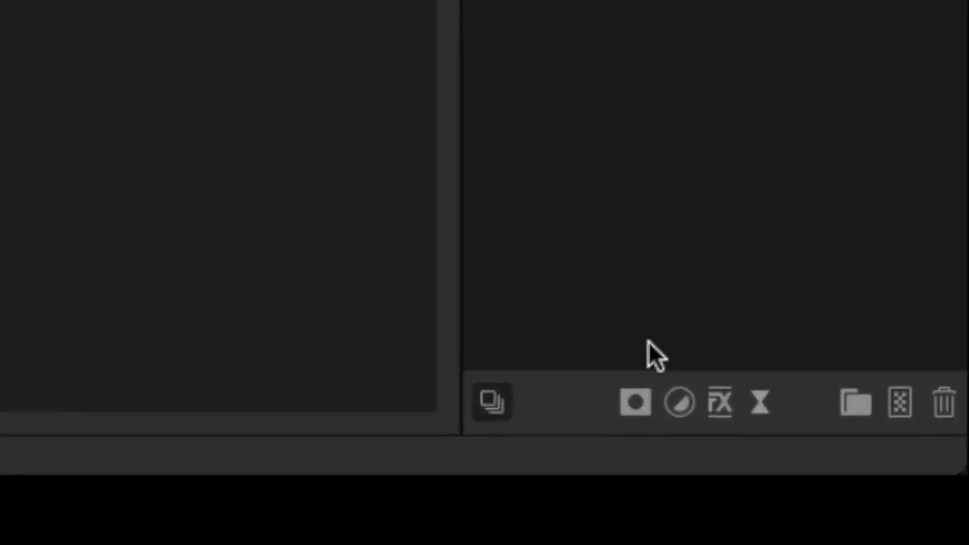
# Add a Brightness/Contrast adjustment, initially set to about 22% brightness and 8% contrast
pyautogui.click(773, 434)
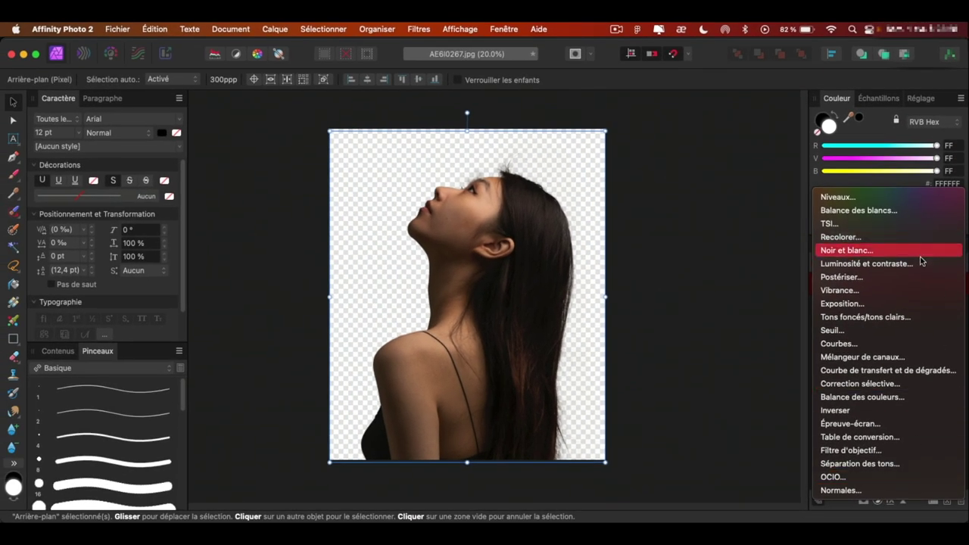
pyautogui.click(923, 264)
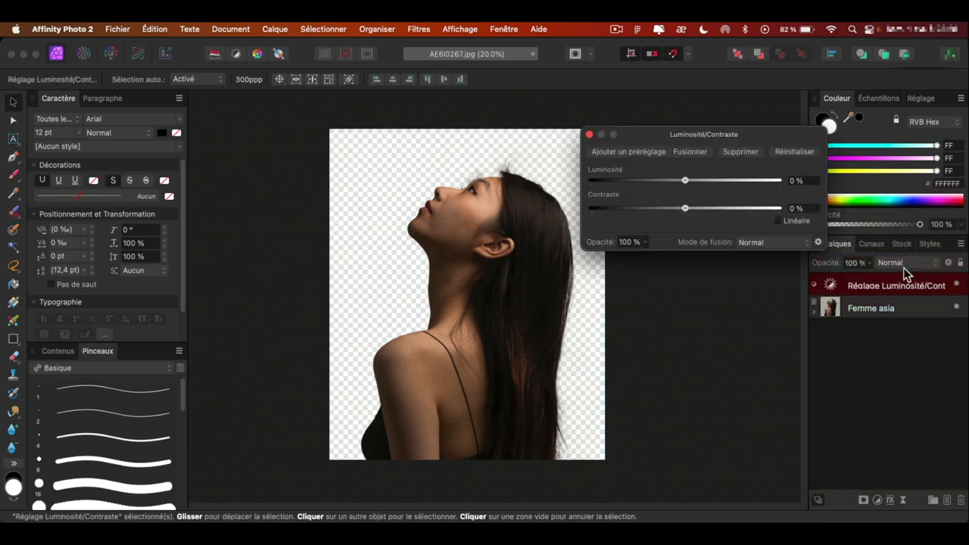
pyautogui.moveTo(685, 180)
pyautogui.mouseDown()
pyautogui.moveTo(698, 180)
pyautogui.moveTo(694, 209)
pyautogui.mouseUp()
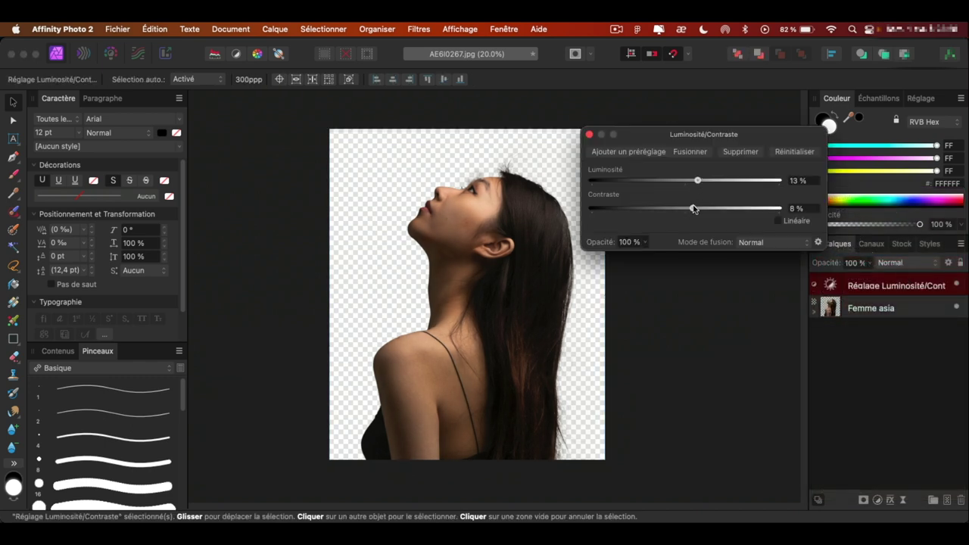
pyautogui.click(780, 180)
pyautogui.click(780, 208)
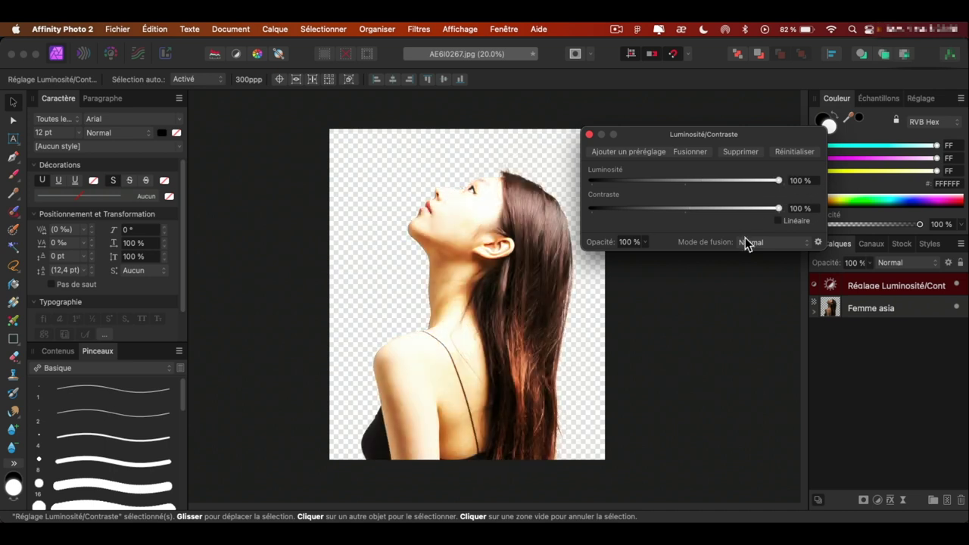
pyautogui.click(696, 208)
pyautogui.click(703, 180)
pyautogui.click(705, 180)
pyautogui.click(692, 208)
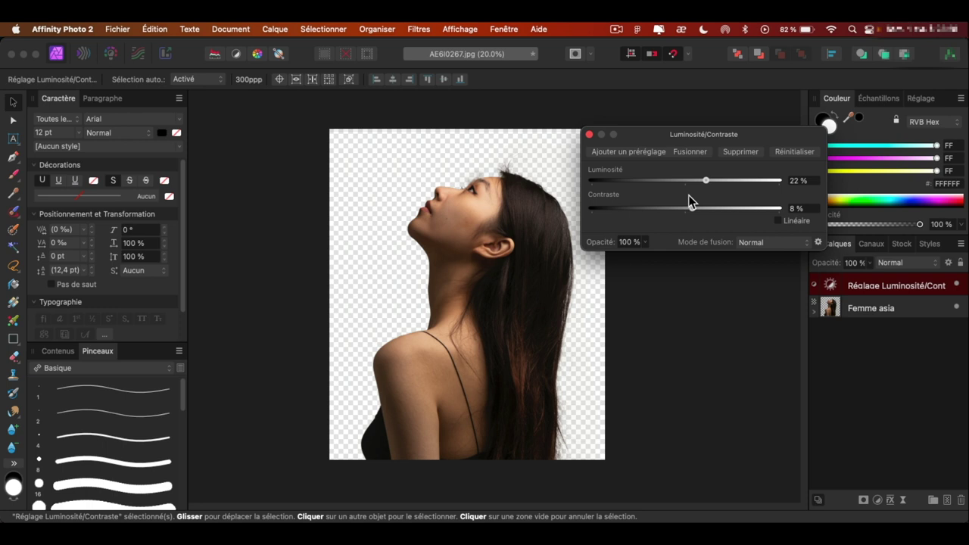
pyautogui.click(589, 134)
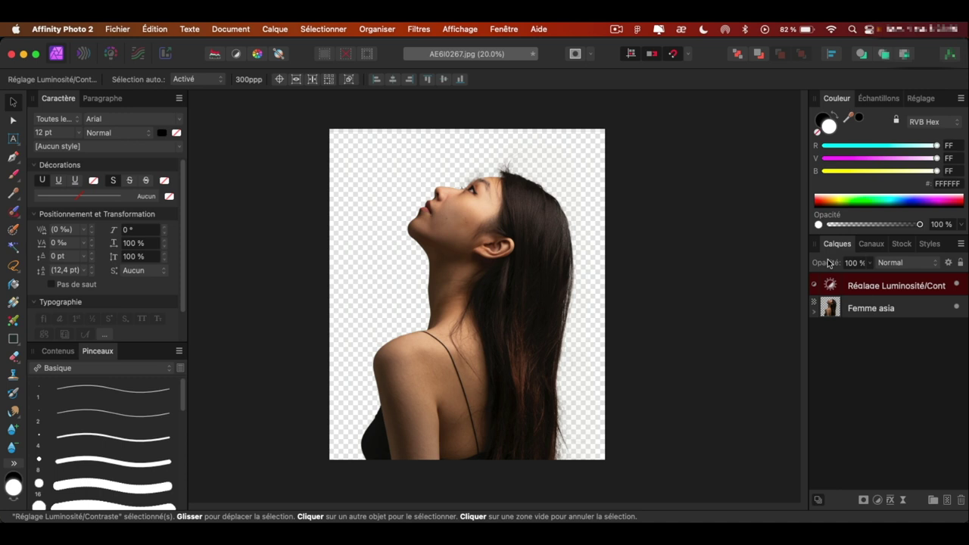
# Nest the adjustment inside Femme asia and set brightness 25% and contrast 11%
pyautogui.moveTo(906, 288); pyautogui.dragTo(893, 305)
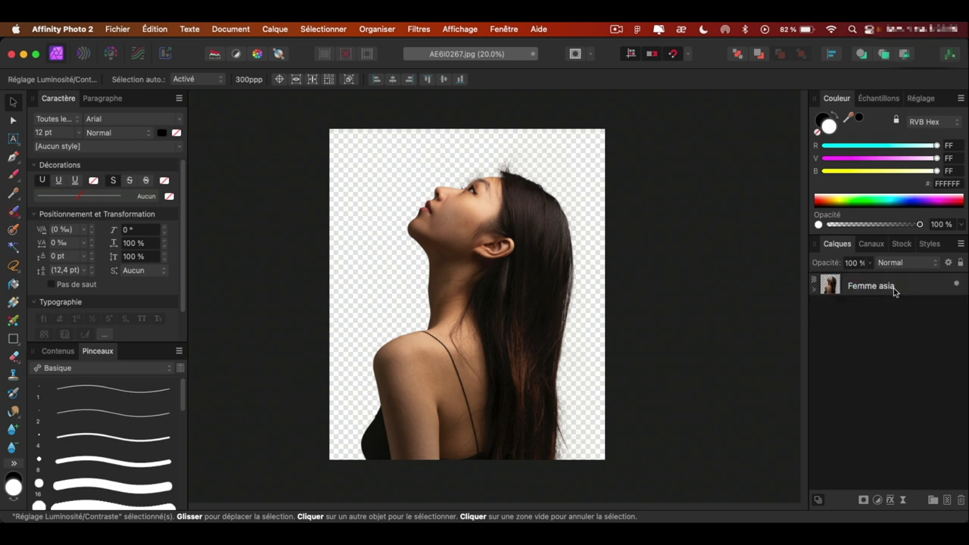
pyautogui.click(814, 288)
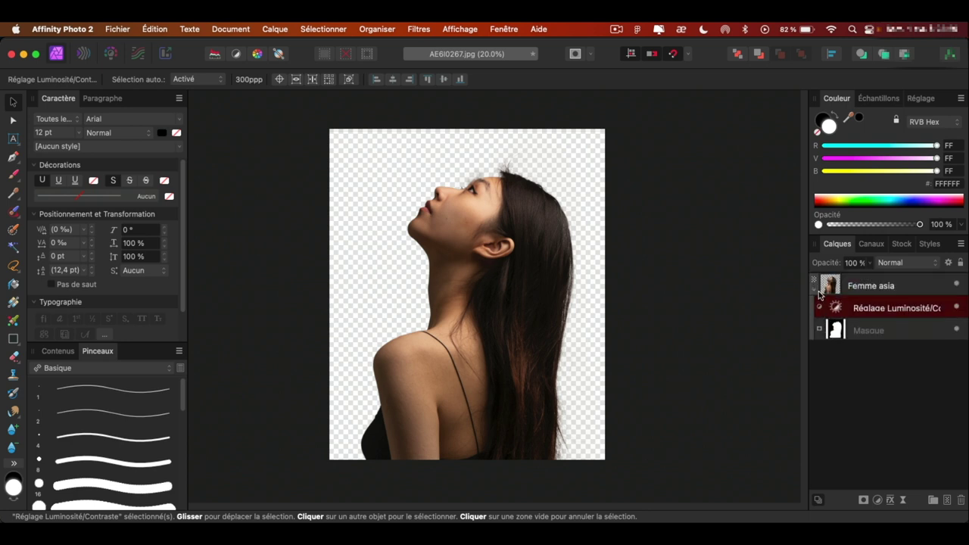
pyautogui.doubleClick(836, 308)
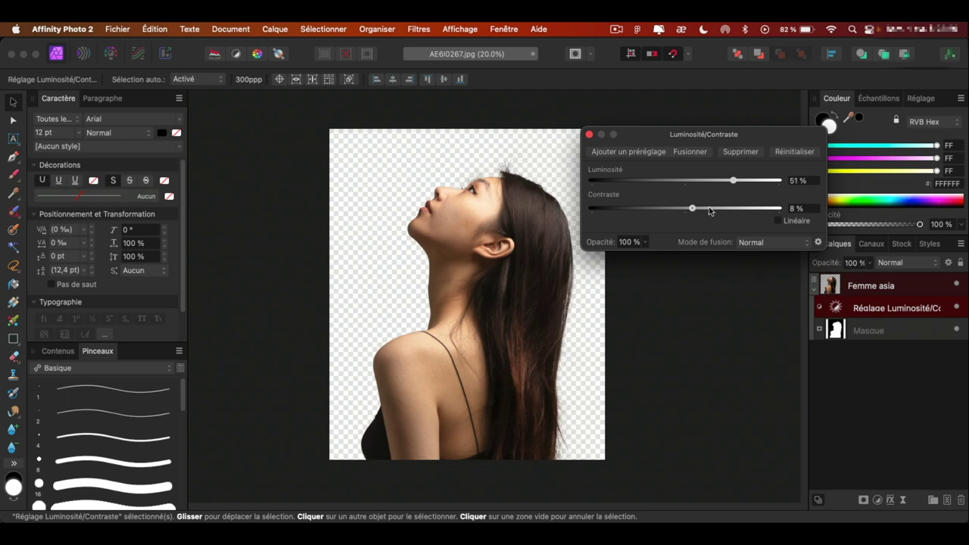
pyautogui.moveTo(705, 180); pyautogui.dragTo(640, 180)
pyautogui.moveTo(692, 208); pyautogui.dragTo(672, 208)
pyautogui.click(705, 181)
pyautogui.click(695, 208)
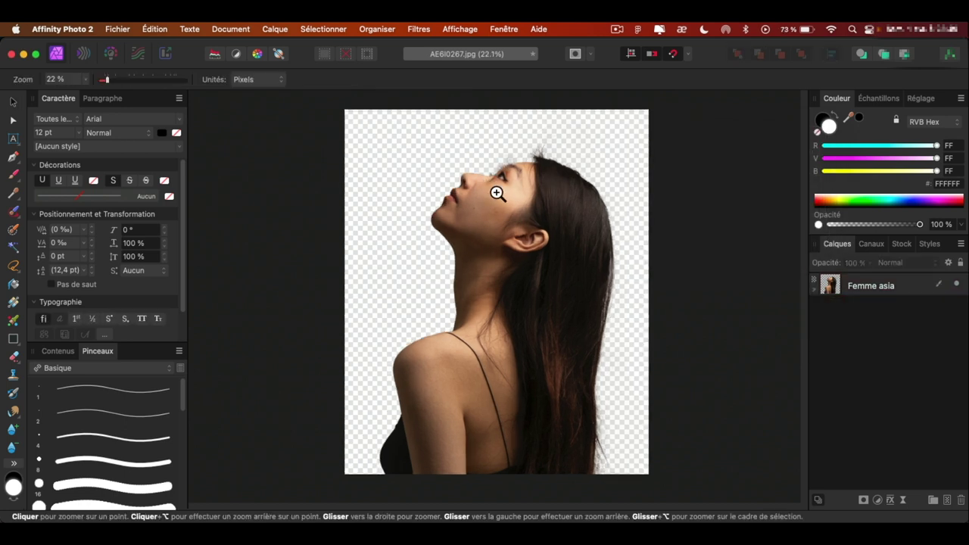
pyautogui.moveTo(497, 194); pyautogui.dragTo(588, 251)
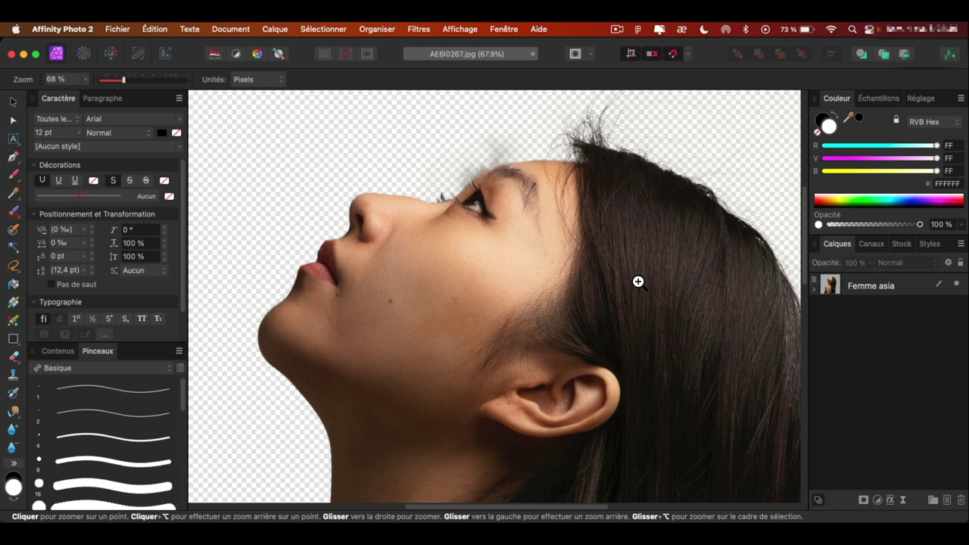
# Pick the Inpainting Brush for the woman's layer and set its width to about 53 px
pyautogui.click(859, 294)
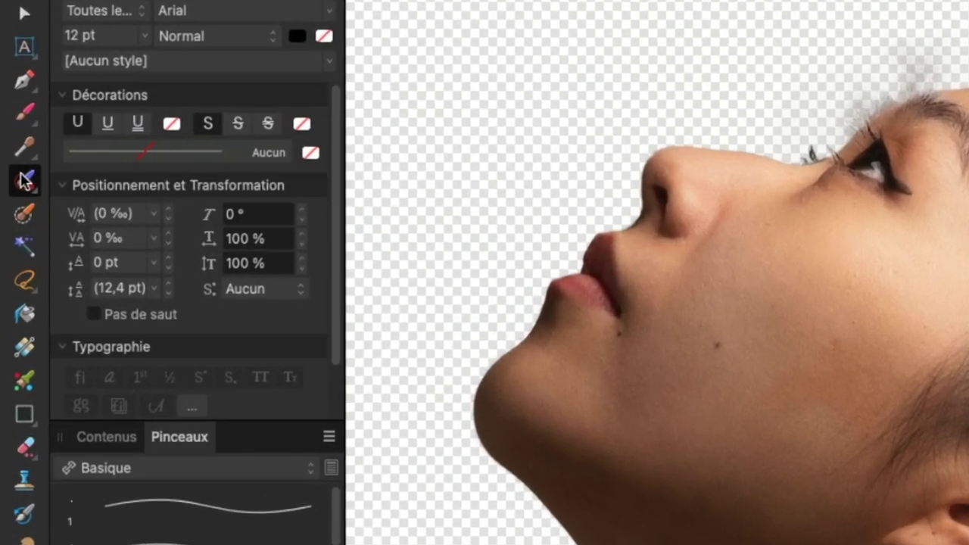
pyautogui.click(25, 180)
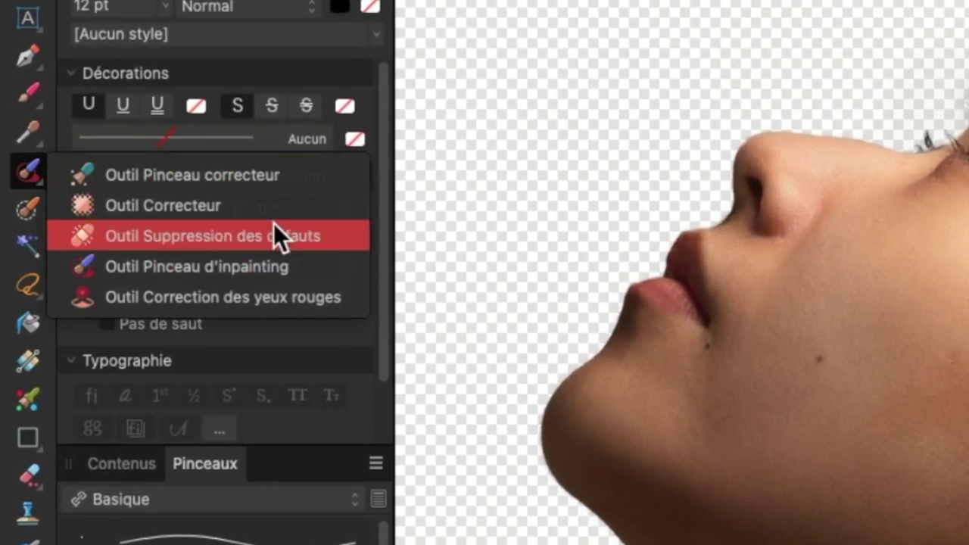
pyautogui.click(289, 262)
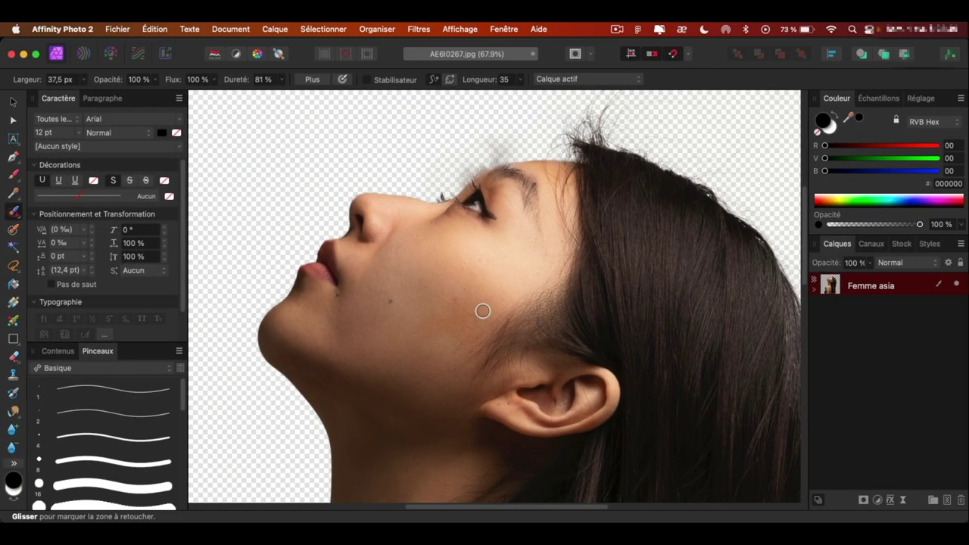
pyautogui.moveTo(399, 287)
pyautogui.mouseDown()
pyautogui.moveTo(424, 286)
pyautogui.moveTo(393, 306)
pyautogui.mouseUp()
# Paint out the chin mole, cheek spots and the shoulder blemish
pyautogui.moveTo(364, 256); pyautogui.dragTo(364, 275)
pyautogui.moveTo(462, 293); pyautogui.dragTo(455, 311)
pyautogui.click(543, 250)
pyautogui.scroll(-10, 454, 250)
pyautogui.moveTo(362, 227); pyautogui.dragTo(375, 257)
pyautogui.scroll(3, 378, 318)
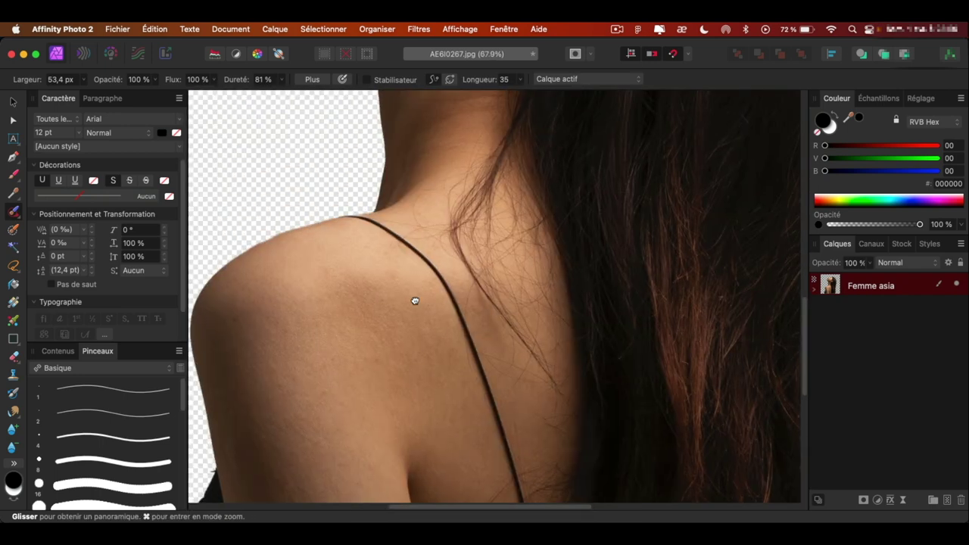
pyautogui.scroll(2, 415, 300)
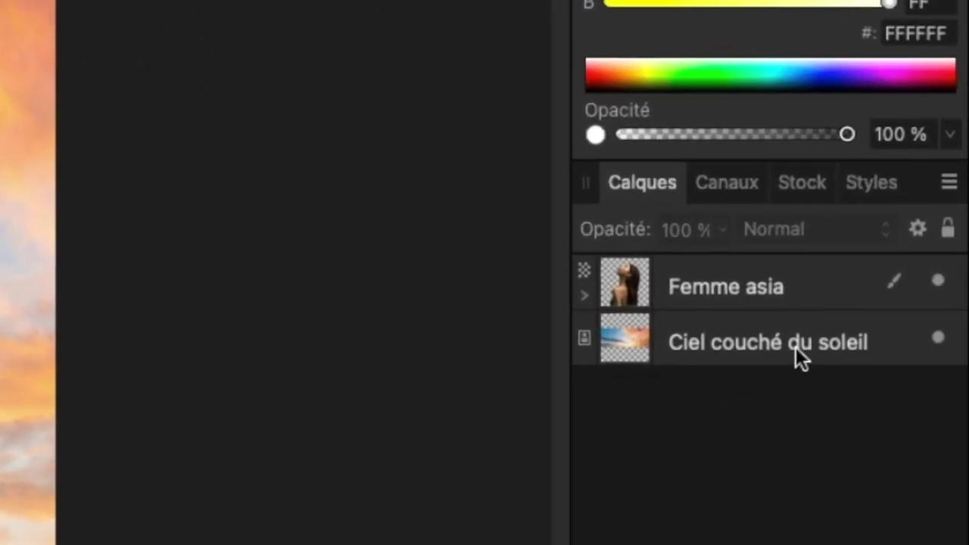
# Add a Lens Filter adjustment on the Ciel couché du soleil layer, trying optical densities 50-62%
pyautogui.click(896, 313)
pyautogui.click(884, 501)
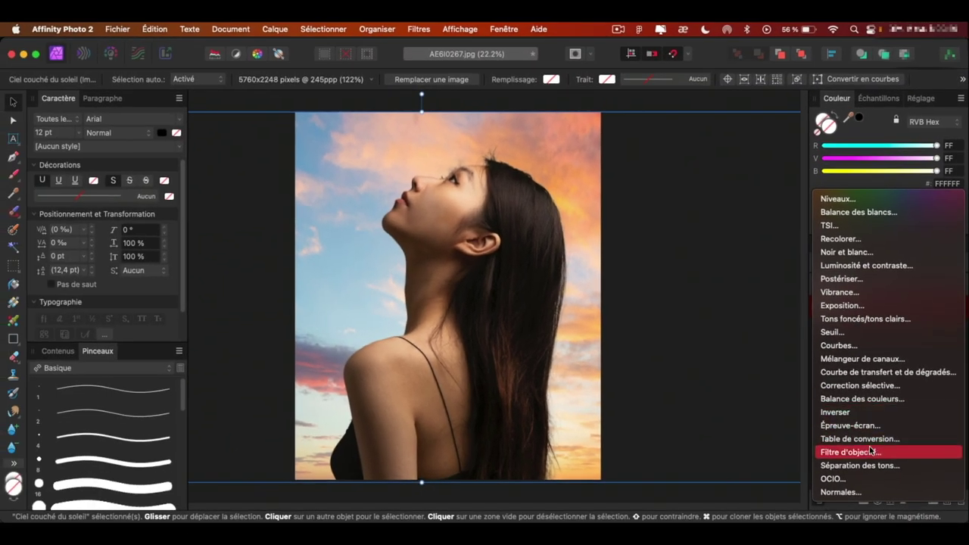
pyautogui.click(854, 453)
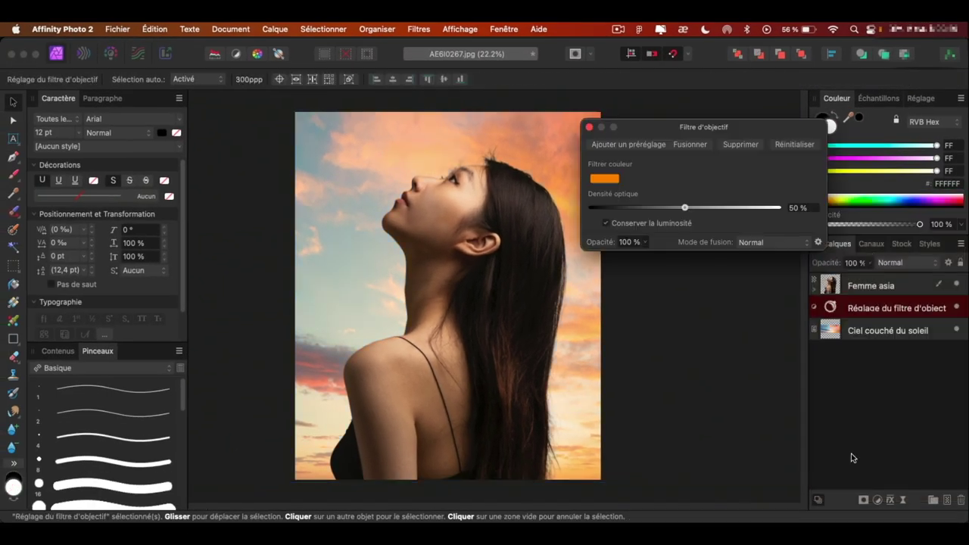
pyautogui.moveTo(741, 121); pyautogui.dragTo(780, 121)
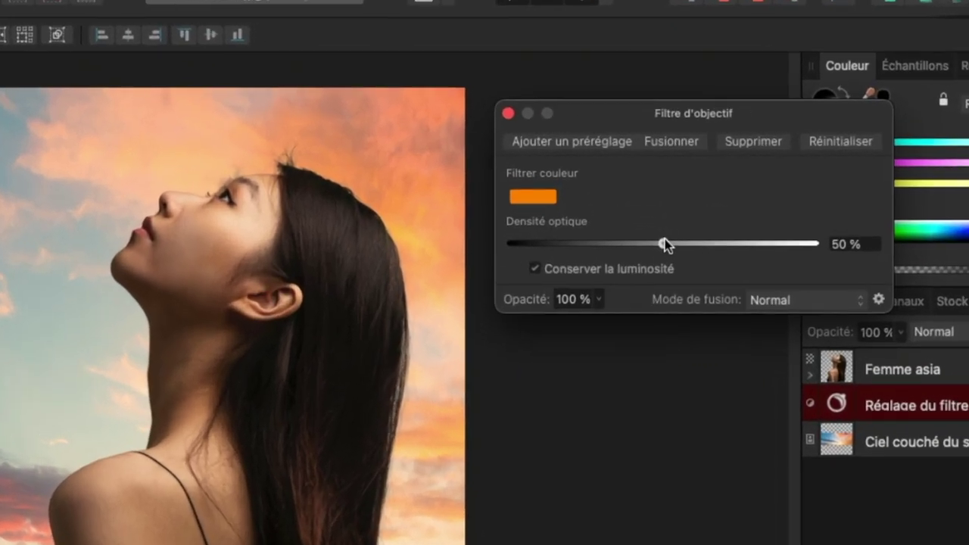
pyautogui.moveTo(723, 208); pyautogui.dragTo(741, 208)
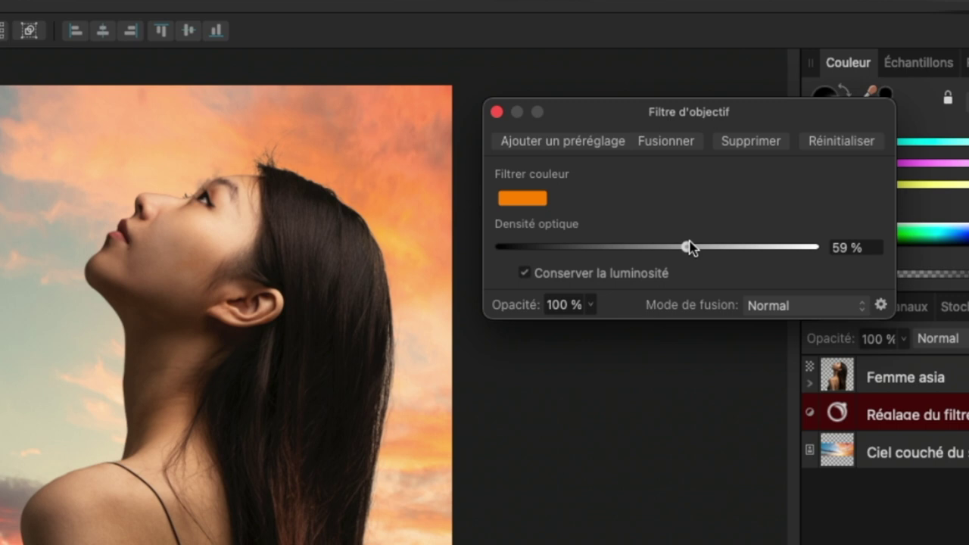
pyautogui.moveTo(689, 248); pyautogui.dragTo(696, 247)
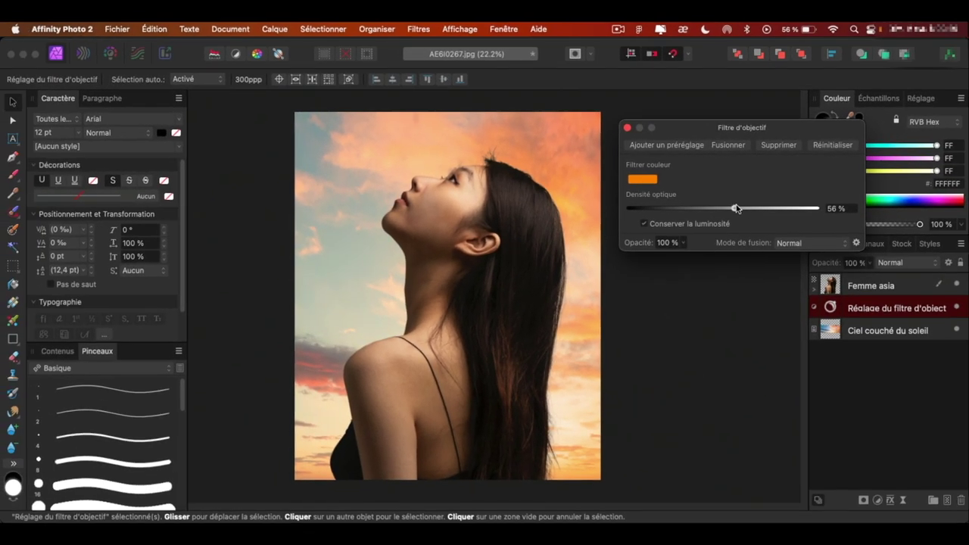
pyautogui.moveTo(754, 207); pyautogui.dragTo(817, 208)
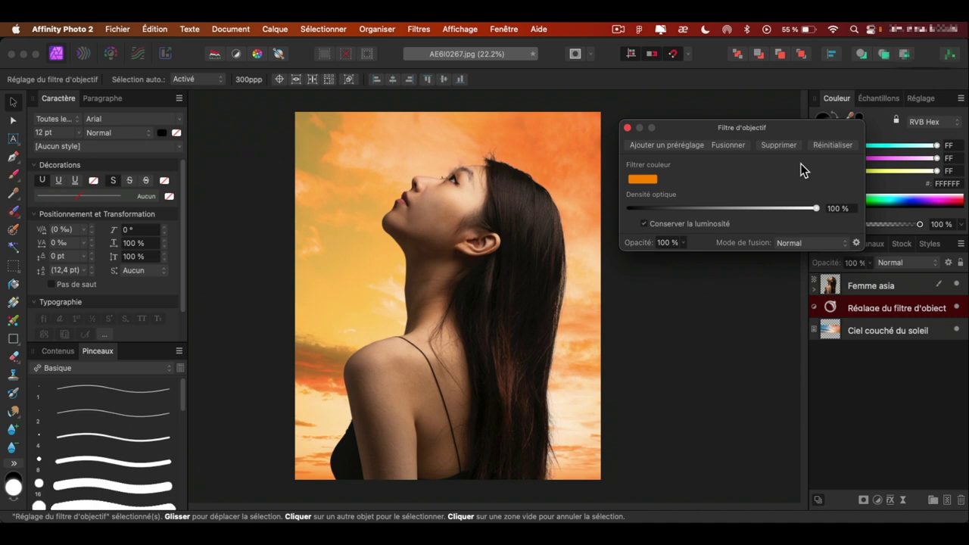
pyautogui.moveTo(816, 208); pyautogui.dragTo(722, 209)
# Nest the lens filter inside the sky layer and set optical density to about 70%
pyautogui.moveTo(878, 343); pyautogui.dragTo(832, 404)
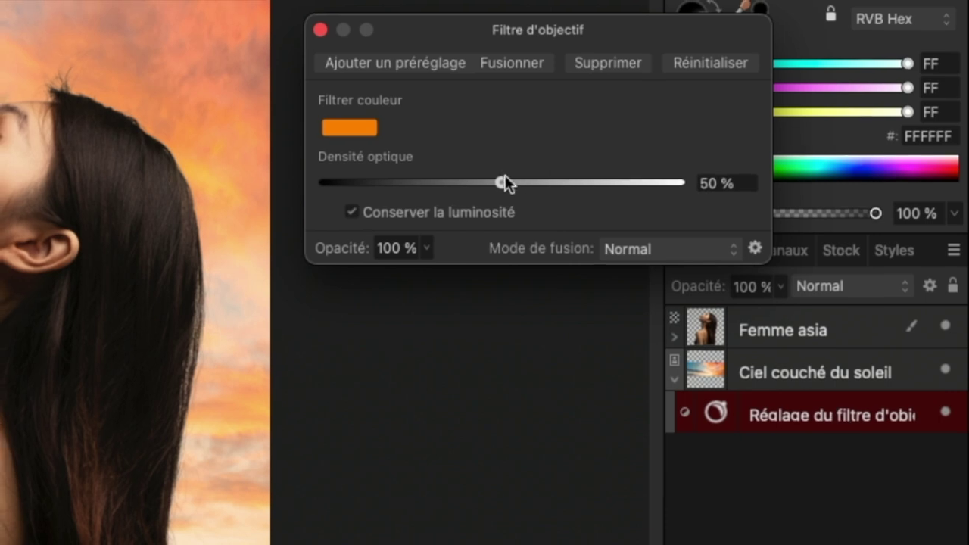
pyautogui.moveTo(500, 182); pyautogui.dragTo(746, 205)
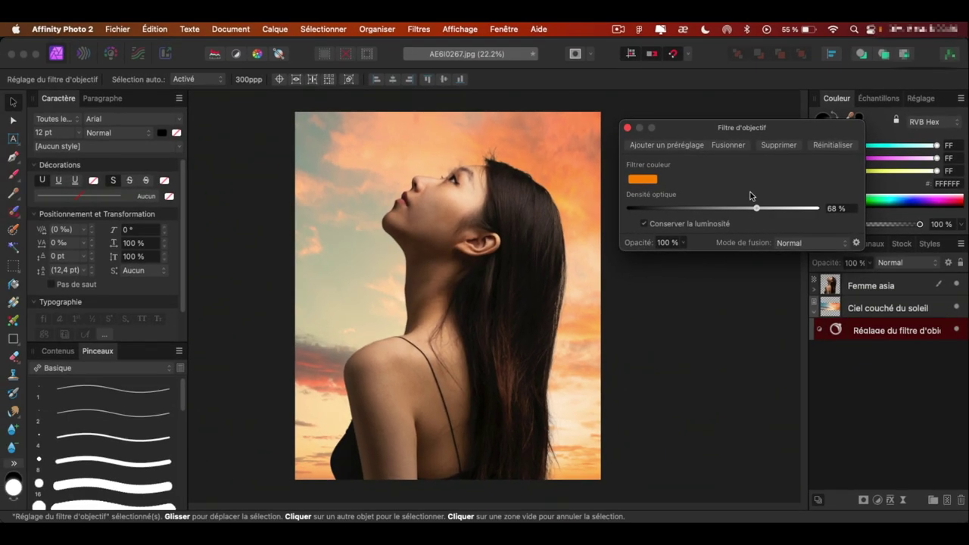
pyautogui.moveTo(757, 206); pyautogui.dragTo(764, 205)
pyautogui.click(833, 208)
# Close the Lens Filter settings and switch to the Move tool
pyautogui.click(626, 127)
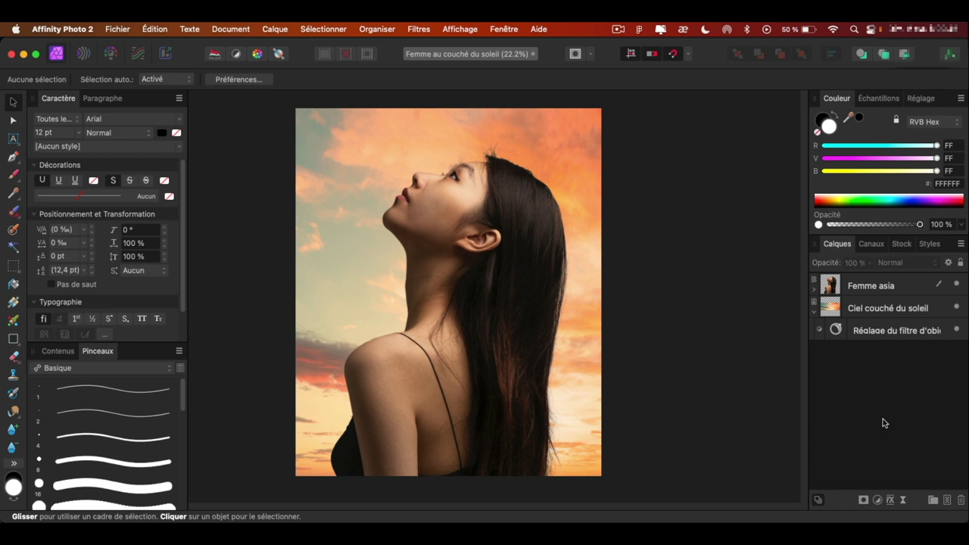
pyautogui.press('v')
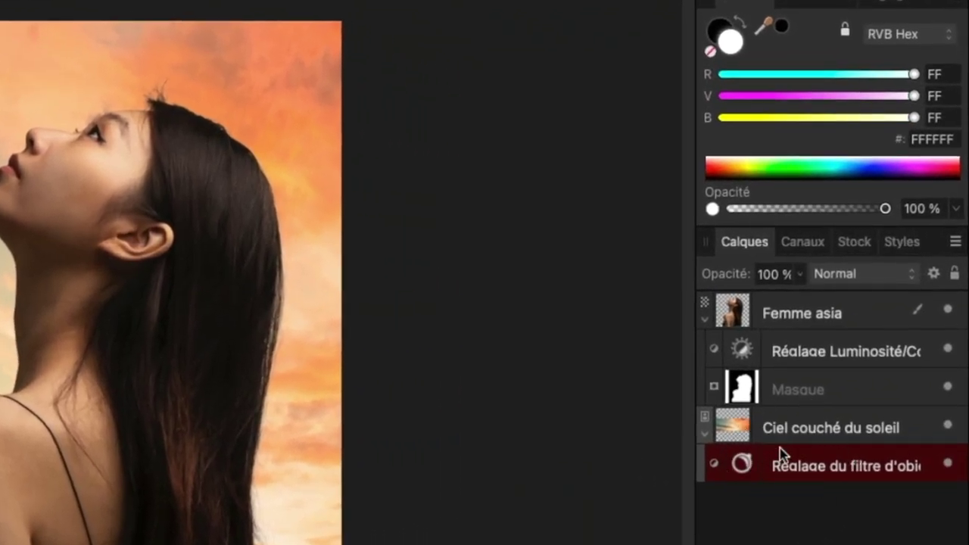
# Add a Brightness/Contrast adjustment inside the sky layer at -8% brightness and 23% contrast
pyautogui.click(822, 425)
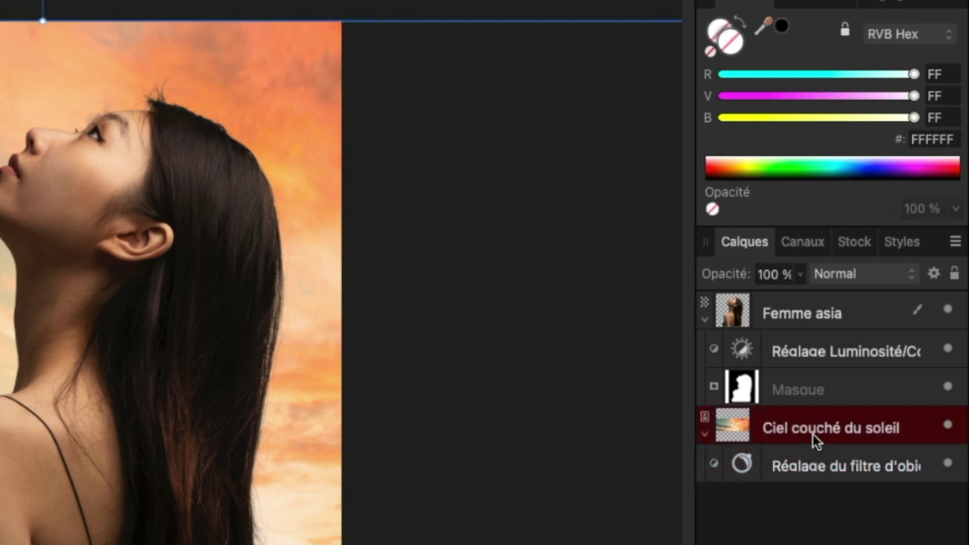
pyautogui.click(757, 542)
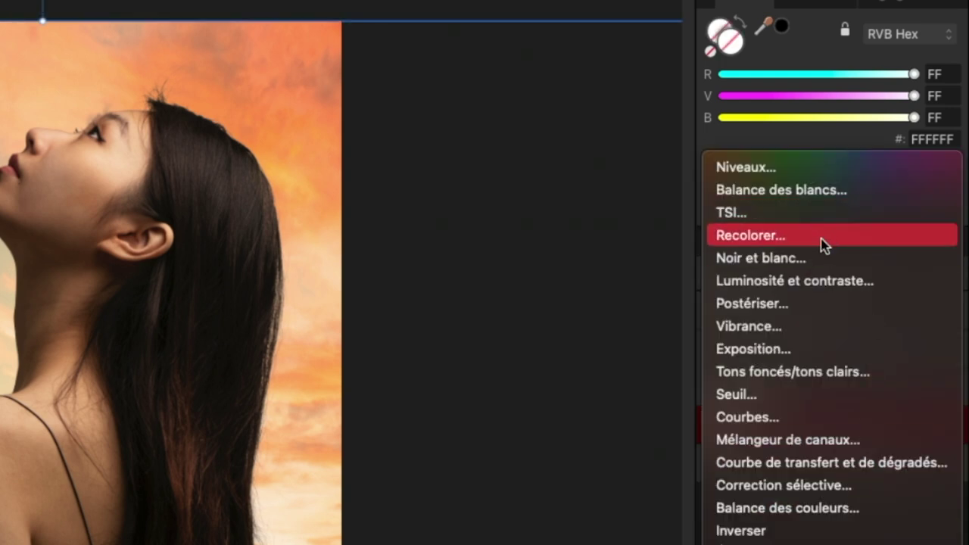
pyautogui.click(821, 271)
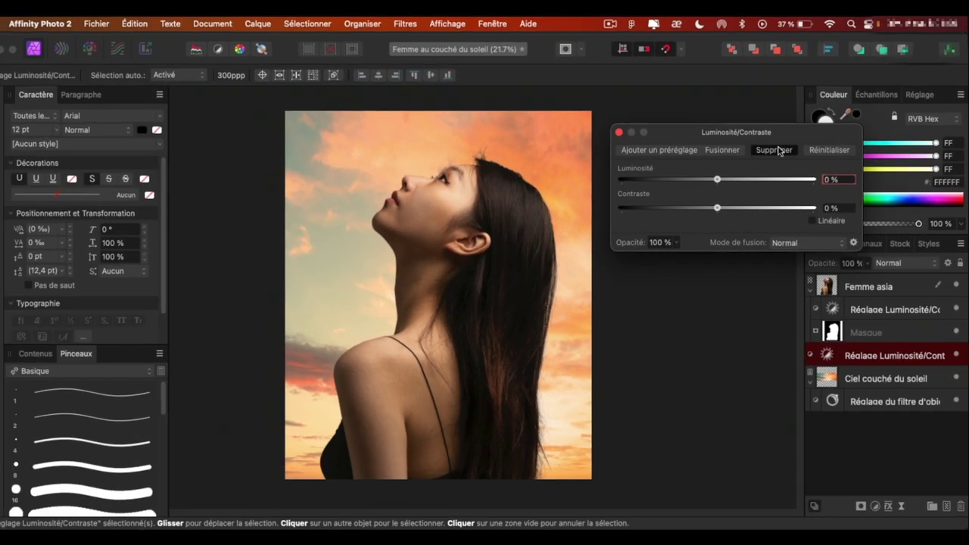
pyautogui.press('Delete')
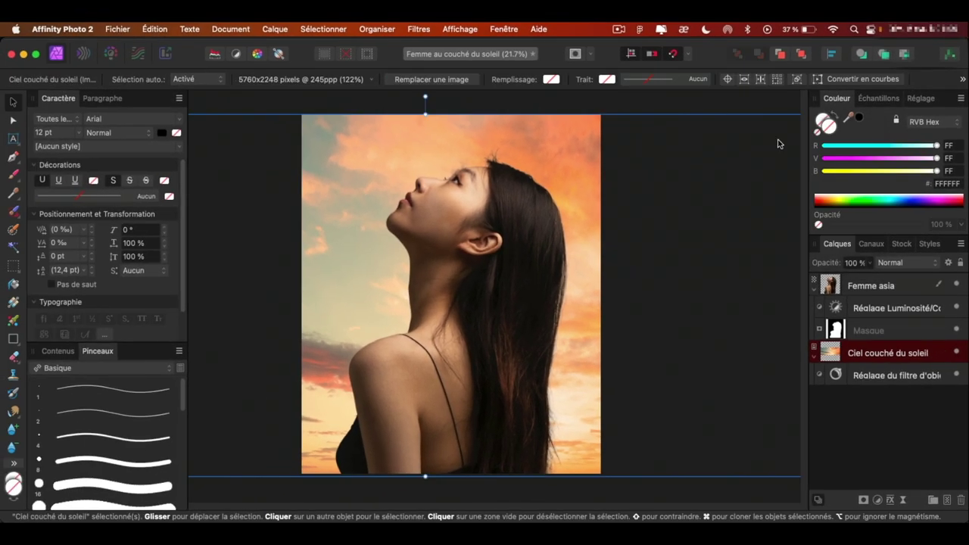
pyautogui.keyDown('shift'); pyautogui.click(876, 375); pyautogui.keyUp('shift')
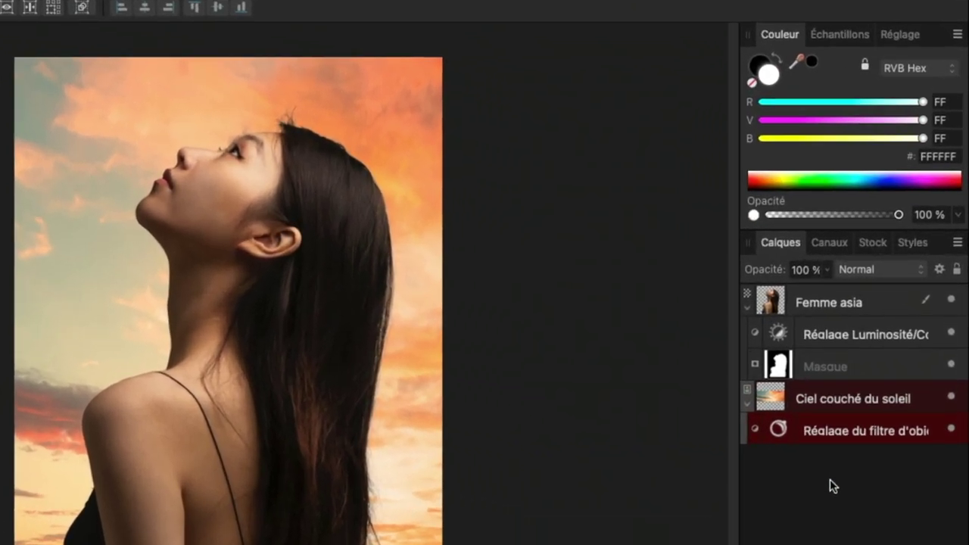
pyautogui.click(886, 277)
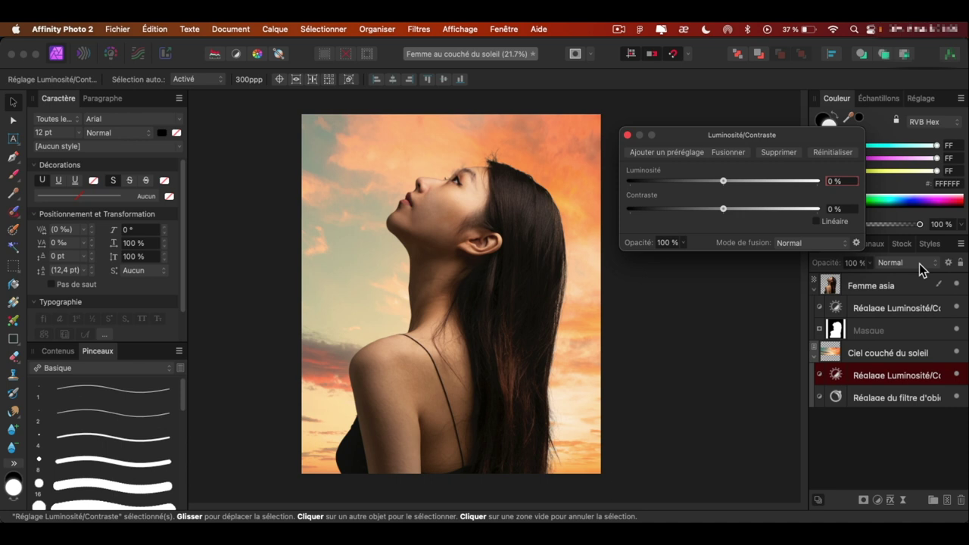
pyautogui.moveTo(723, 181)
pyautogui.mouseDown()
pyautogui.moveTo(619, 196)
pyautogui.moveTo(838, 193)
pyautogui.mouseUp()
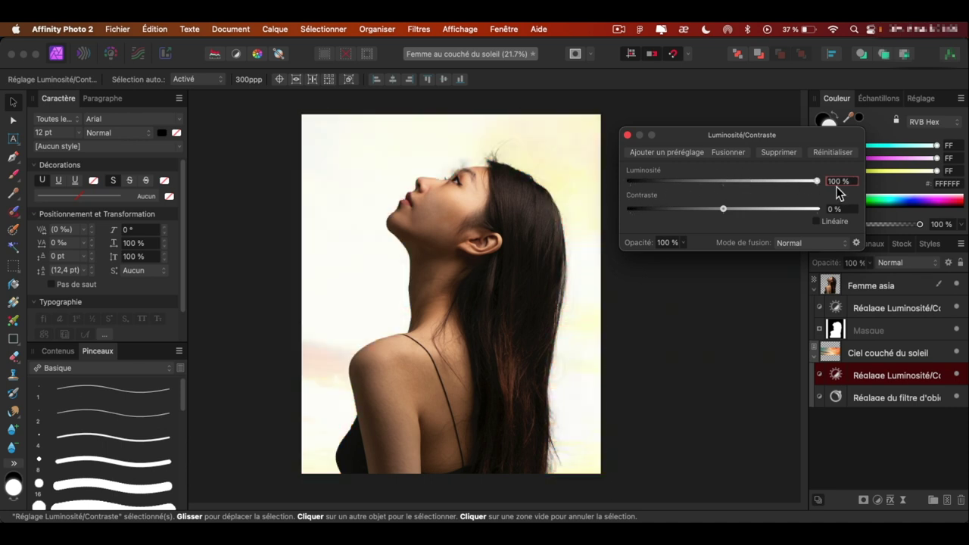
pyautogui.moveTo(838, 193)
pyautogui.mouseDown()
pyautogui.moveTo(716, 181)
pyautogui.moveTo(744, 210)
pyautogui.mouseUp()
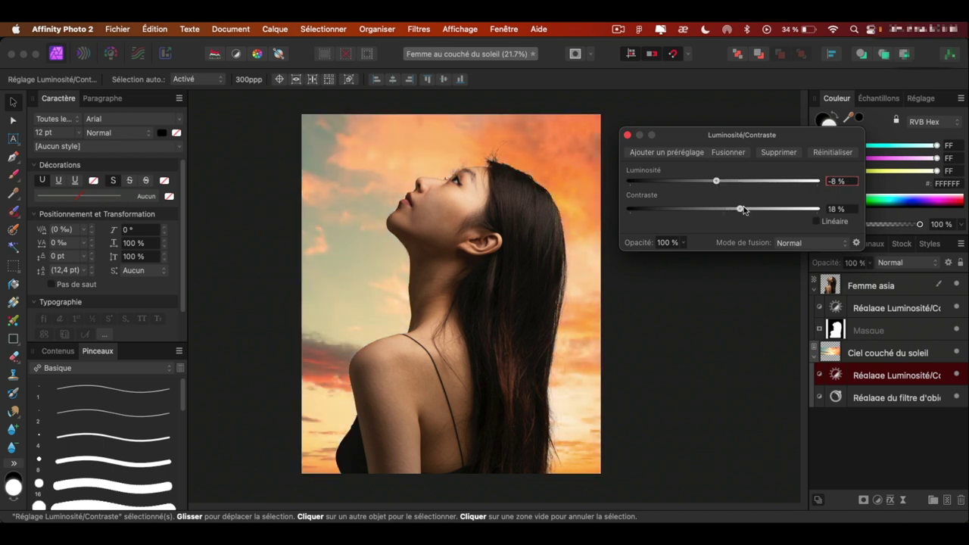
pyautogui.click(628, 135)
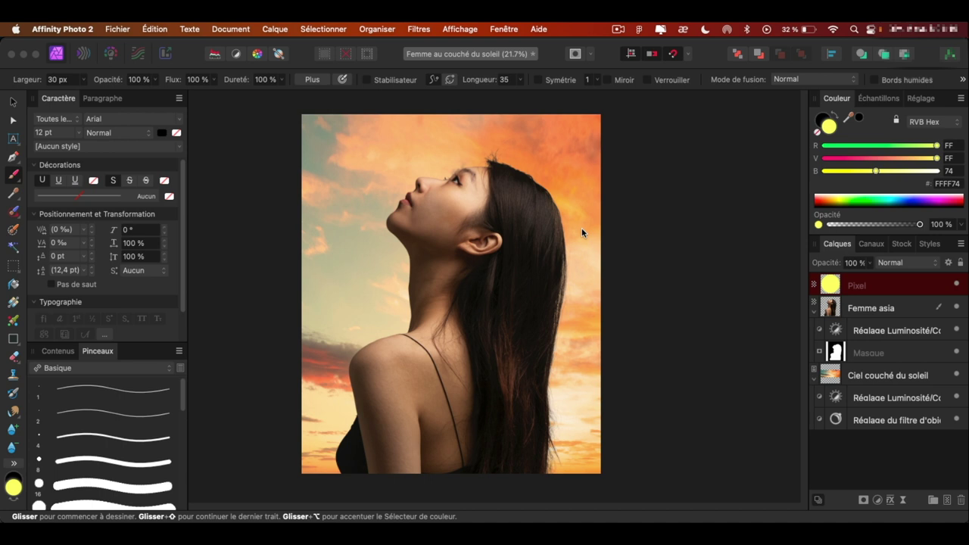
pyautogui.moveTo(486, 167)
pyautogui.mouseDown()
pyautogui.moveTo(480, 203)
pyautogui.moveTo(463, 203)
pyautogui.mouseUp()
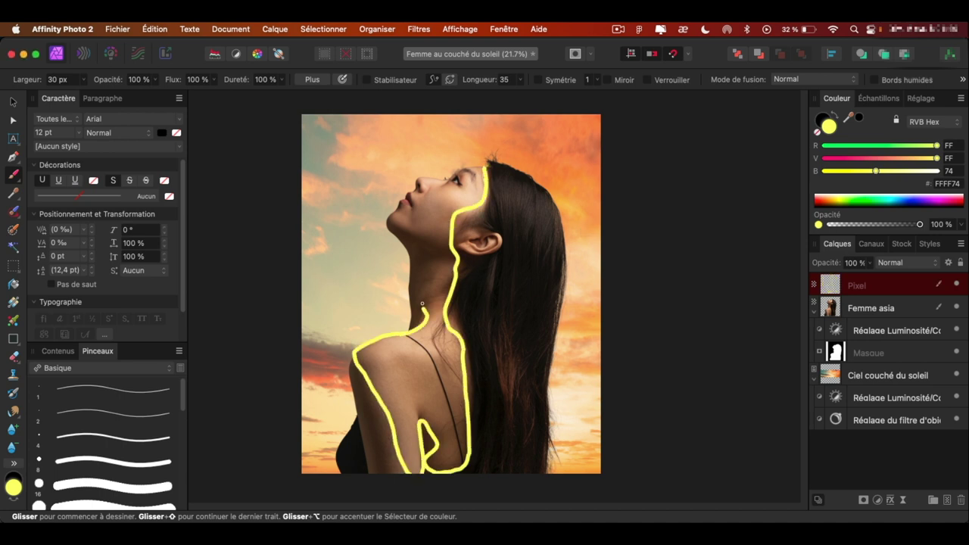
pyautogui.hotkey('ctrl', 'shift', 'n')
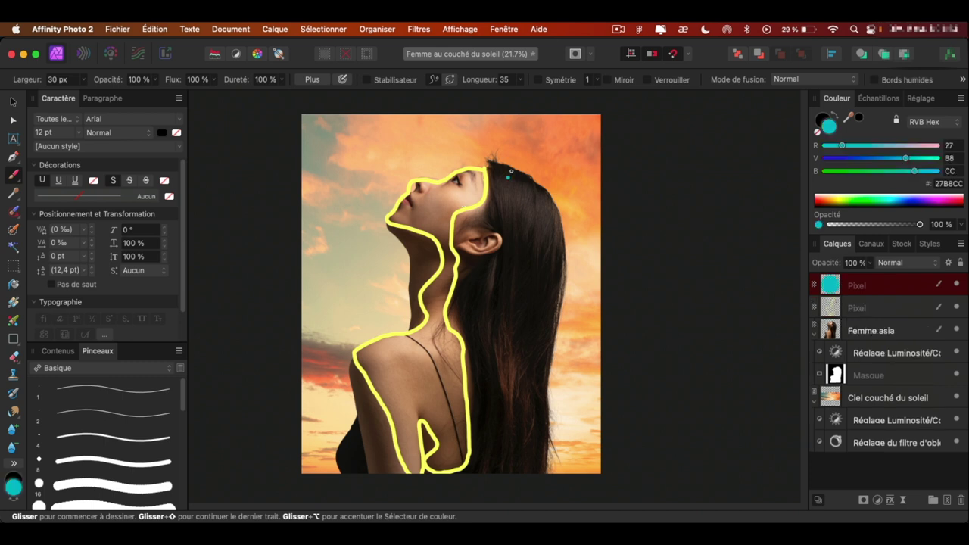
pyautogui.moveTo(508, 181); pyautogui.dragTo(461, 267)
pyautogui.moveTo(542, 199); pyautogui.dragTo(474, 312)
pyautogui.moveTo(562, 234); pyautogui.dragTo(472, 389)
pyautogui.moveTo(550, 370); pyautogui.dragTo(488, 448)
pyautogui.moveTo(545, 418); pyautogui.dragTo(521, 474)
pyautogui.moveTo(427, 423); pyautogui.dragTo(433, 453)
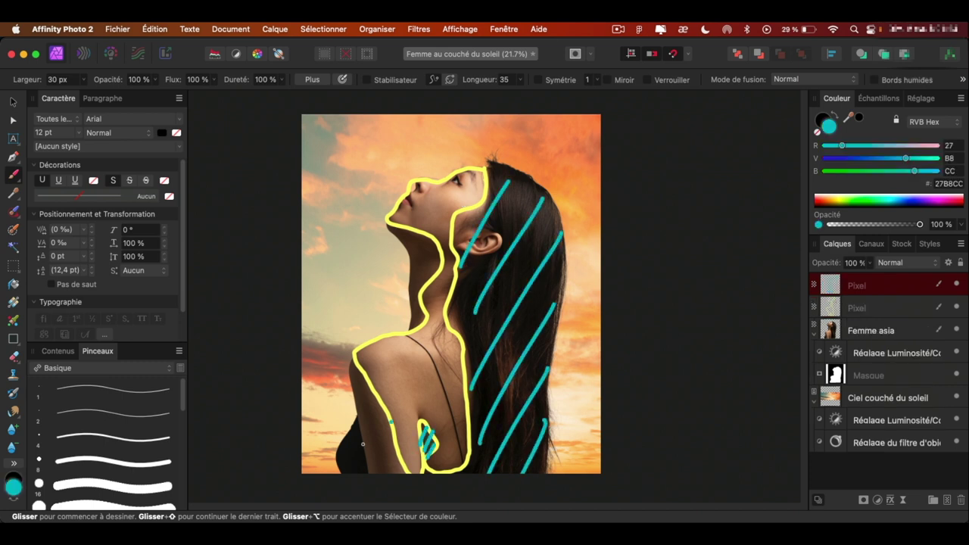
pyautogui.moveTo(360, 382); pyautogui.dragTo(343, 438)
pyautogui.moveTo(373, 400); pyautogui.dragTo(356, 460)
pyautogui.moveTo(385, 422); pyautogui.dragTo(367, 469)
pyautogui.moveTo(394, 441); pyautogui.dragTo(382, 469)
pyautogui.moveTo(407, 230); pyautogui.dragTo(401, 255)
pyautogui.moveTo(429, 236)
pyautogui.mouseDown()
pyautogui.moveTo(409, 283)
pyautogui.moveTo(413, 303)
pyautogui.mouseUp()
pyautogui.moveTo(435, 265); pyautogui.dragTo(415, 326)
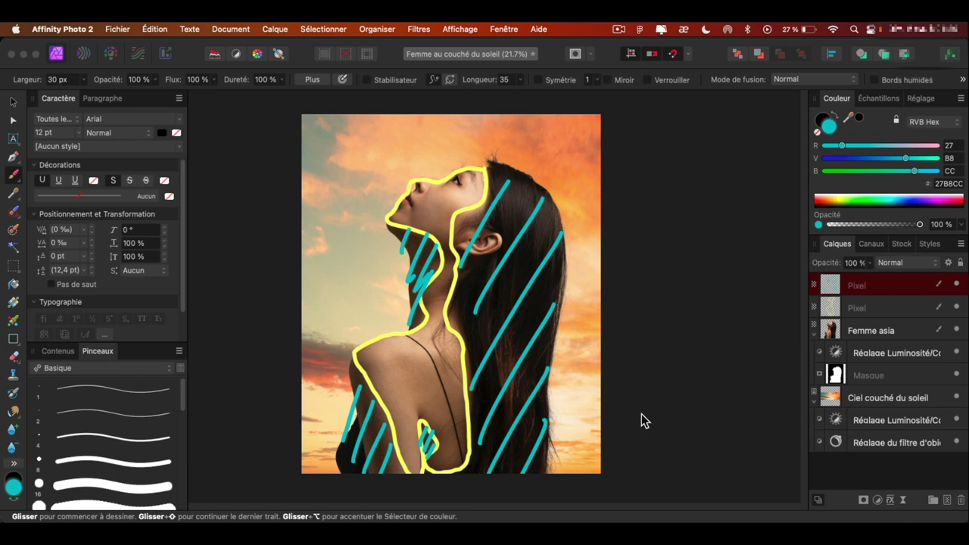
pyautogui.press('Delete')
pyautogui.press('Delete')
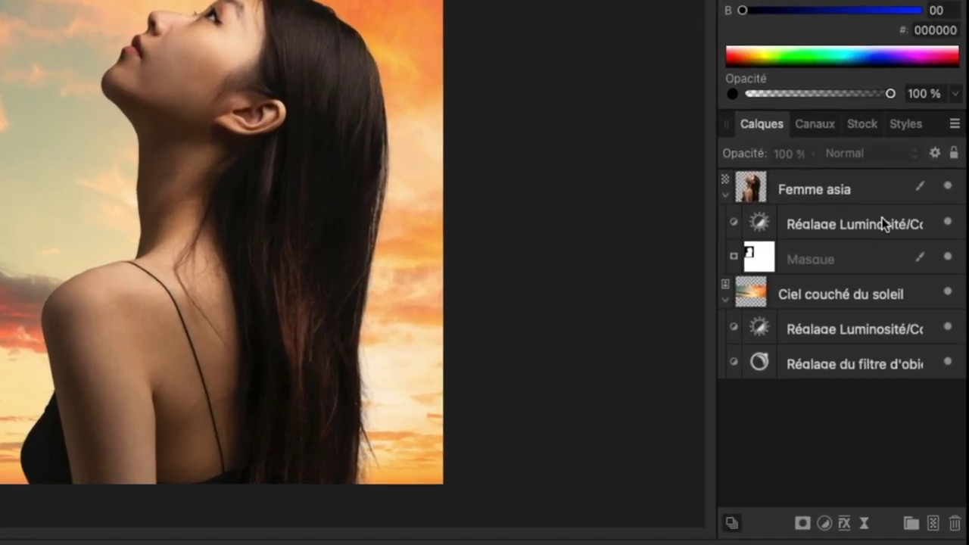
# Add another Brightness/Contrast adjustment to Femme asia with brightness at 33%
pyautogui.click(882, 223)
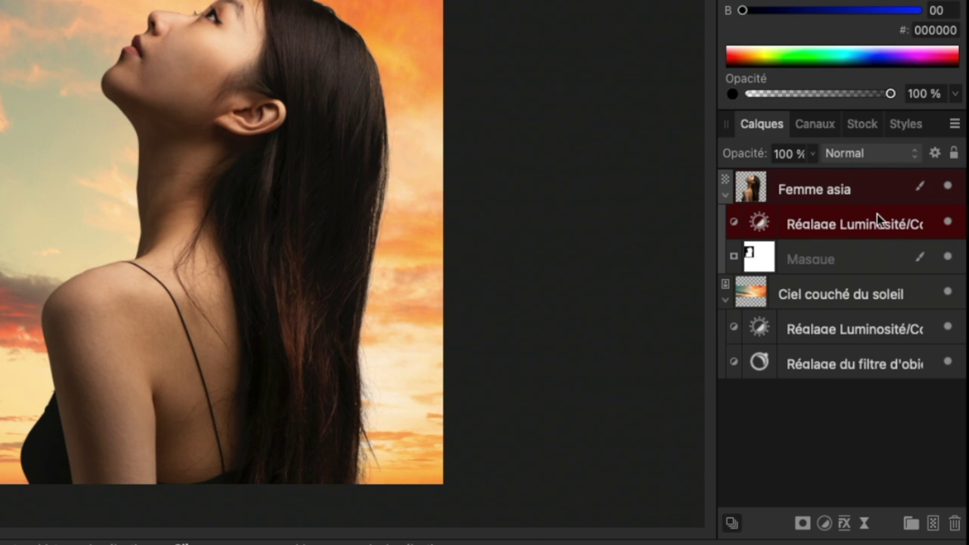
pyautogui.click(823, 522)
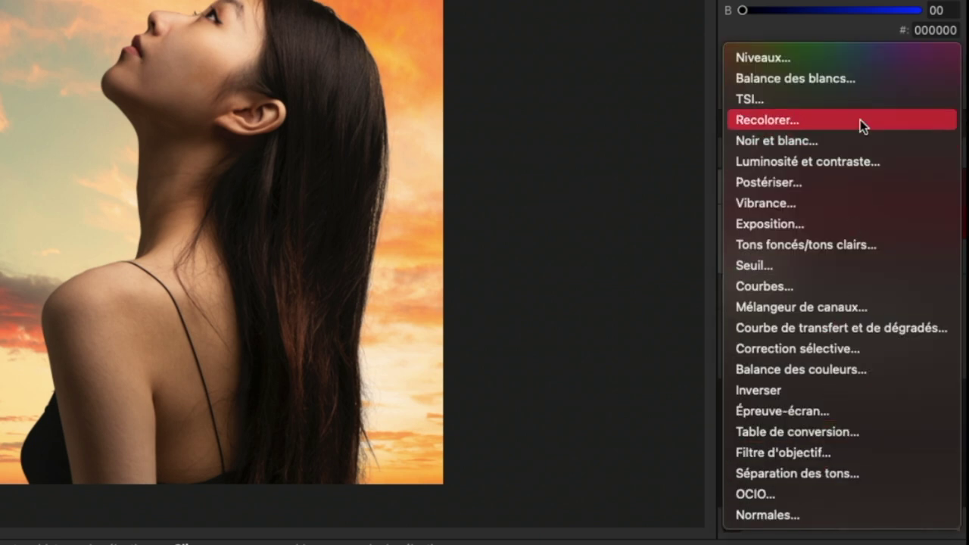
pyautogui.click(852, 160)
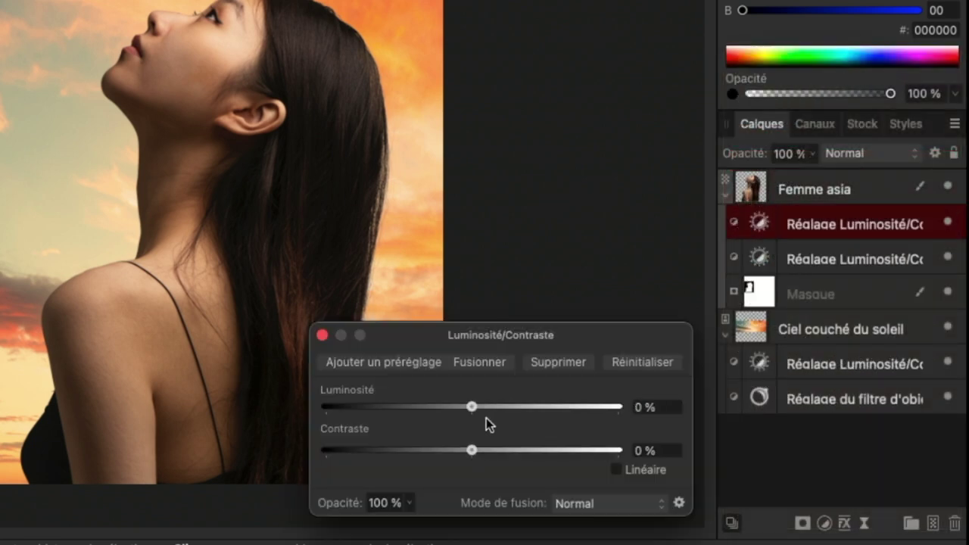
pyautogui.moveTo(479, 407); pyautogui.dragTo(542, 407)
pyautogui.moveTo(689, 423); pyautogui.dragTo(683, 424)
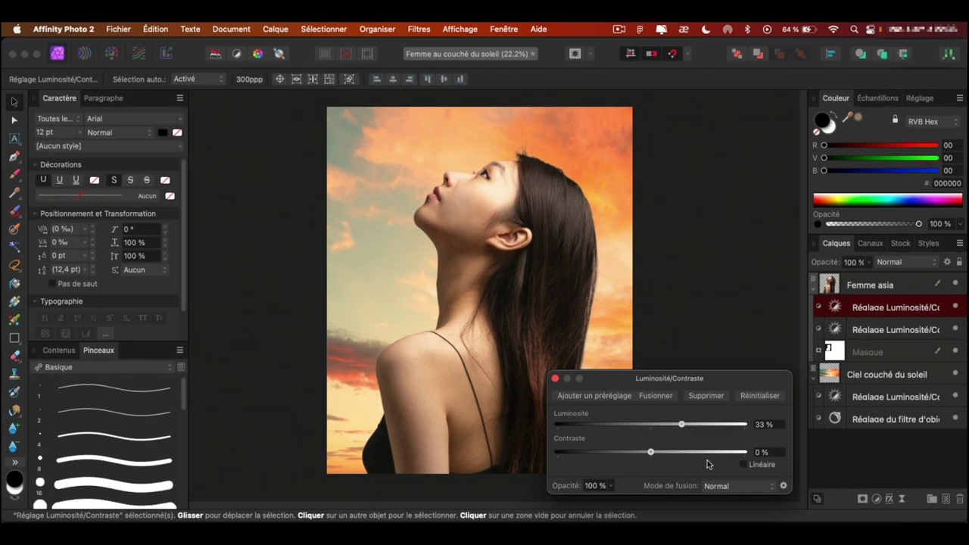
pyautogui.click(555, 378)
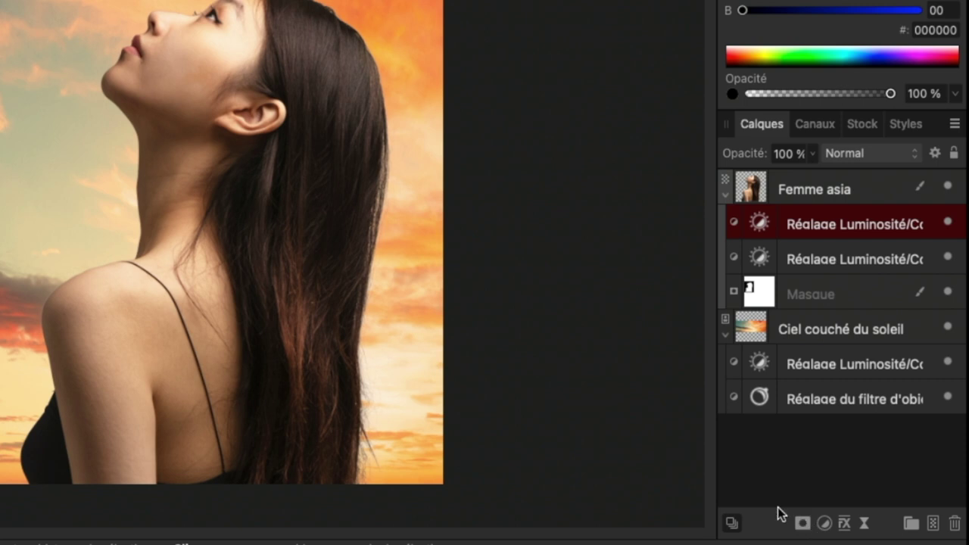
# Nest an empty mask under the new brightness adjustment and pick a brush enlarged to about 549 px
pyautogui.click(801, 523)
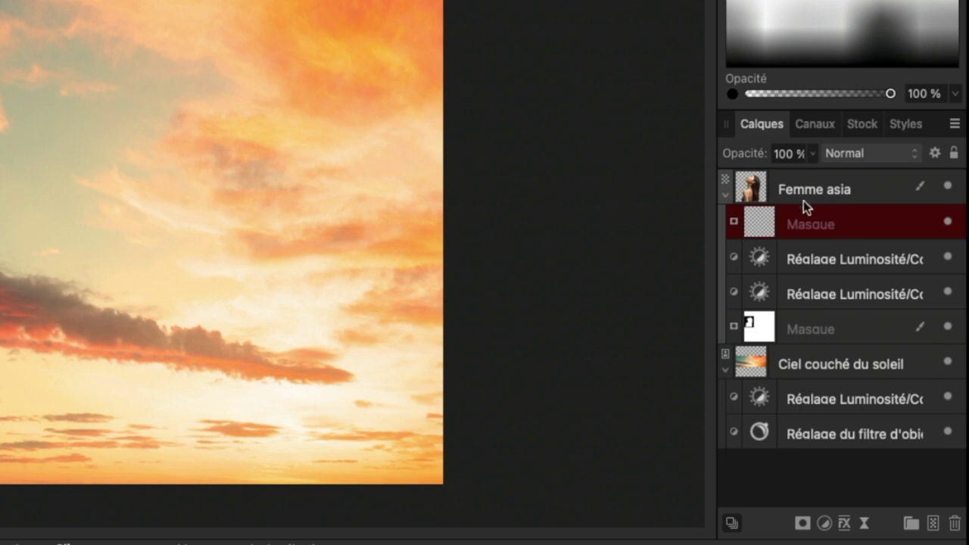
pyautogui.moveTo(804, 219); pyautogui.dragTo(799, 256)
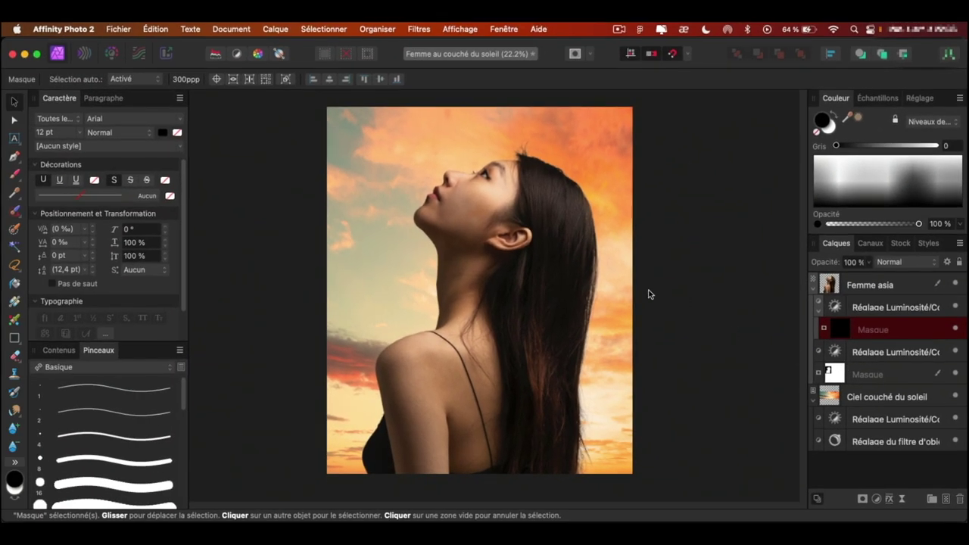
pyautogui.press('b')
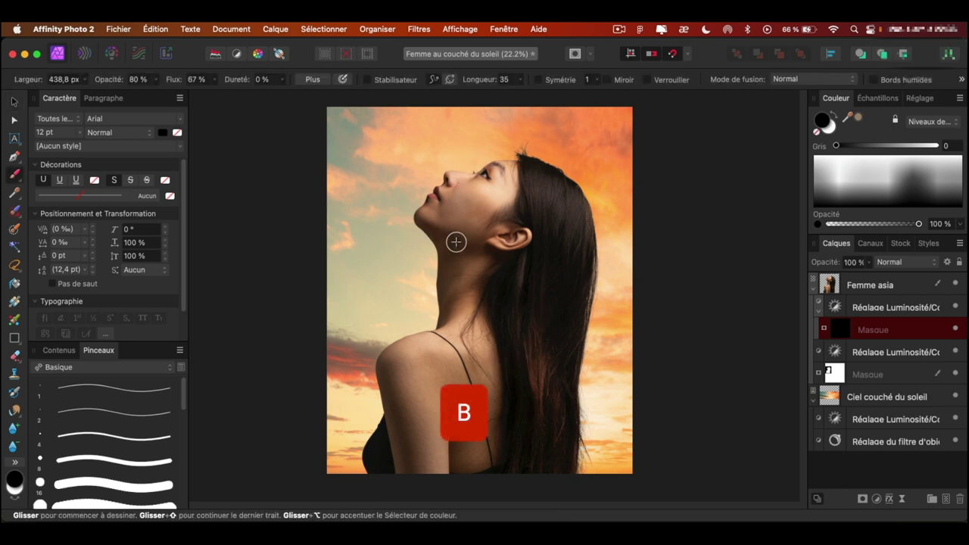
pyautogui.scroll(1, 456, 243)
pyautogui.moveTo(473, 170)
pyautogui.mouseDown()
pyautogui.moveTo(521, 118)
pyautogui.moveTo(678, 282)
pyautogui.mouseUp()
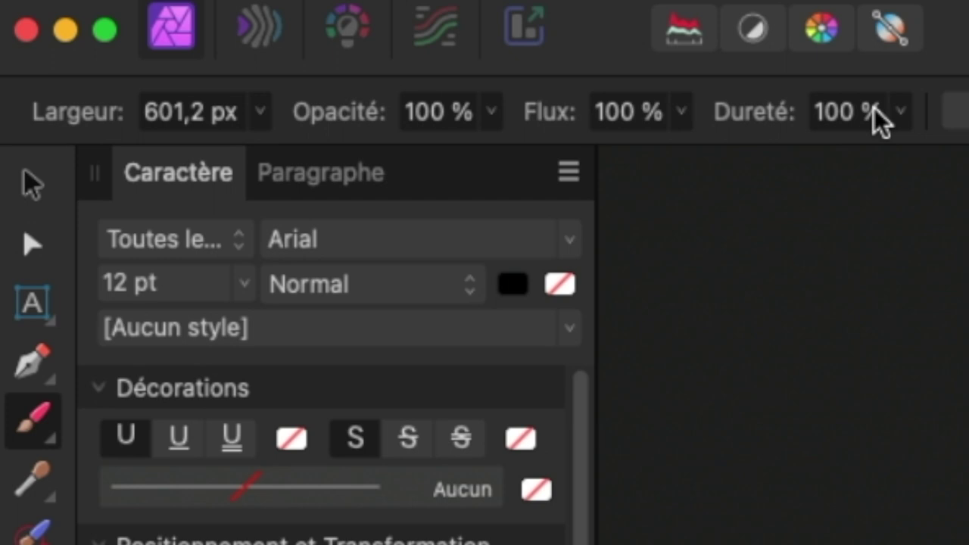
# Set the brush to 80% opacity, 40% flow and 0% hardness, and enlarge it further
pyautogui.click(415, 112)
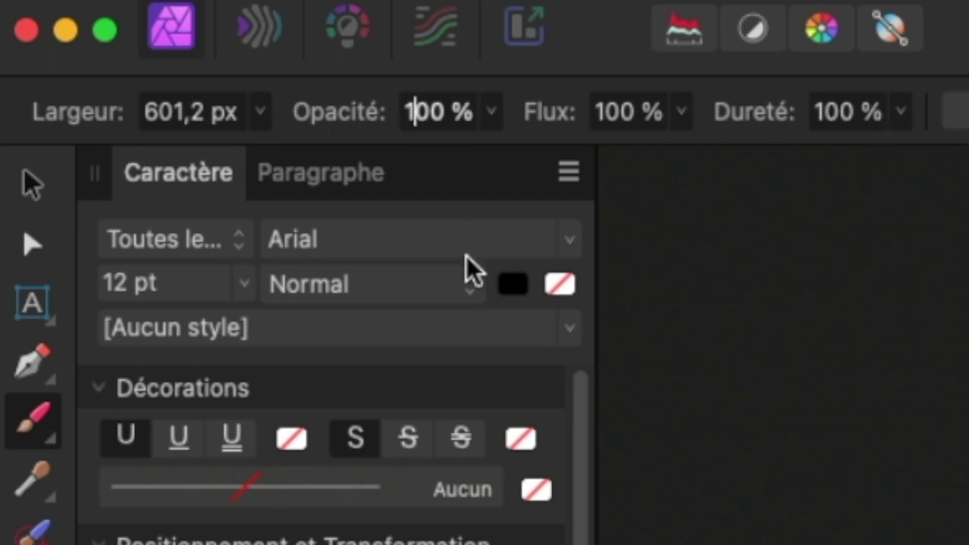
pyautogui.write('80')
pyautogui.press('Return')
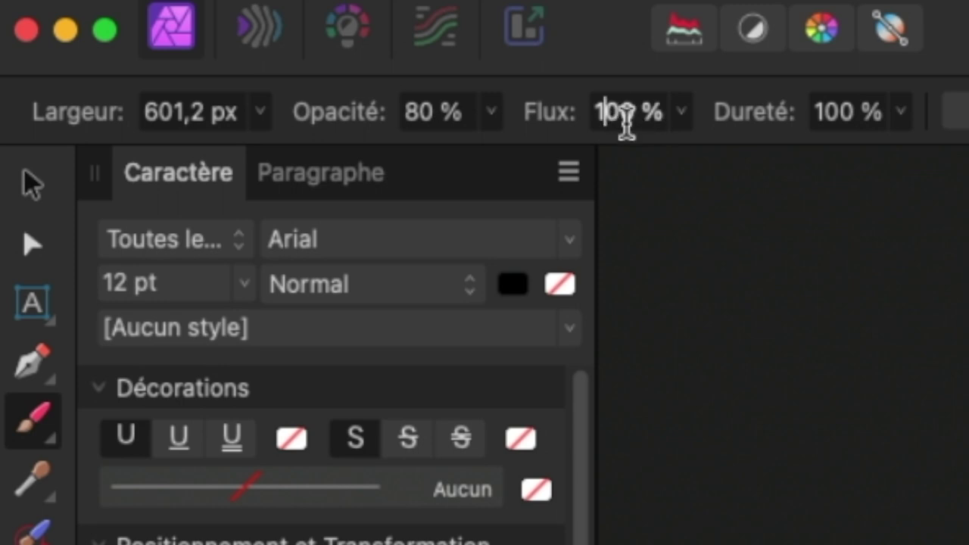
pyautogui.doubleClick(628, 112)
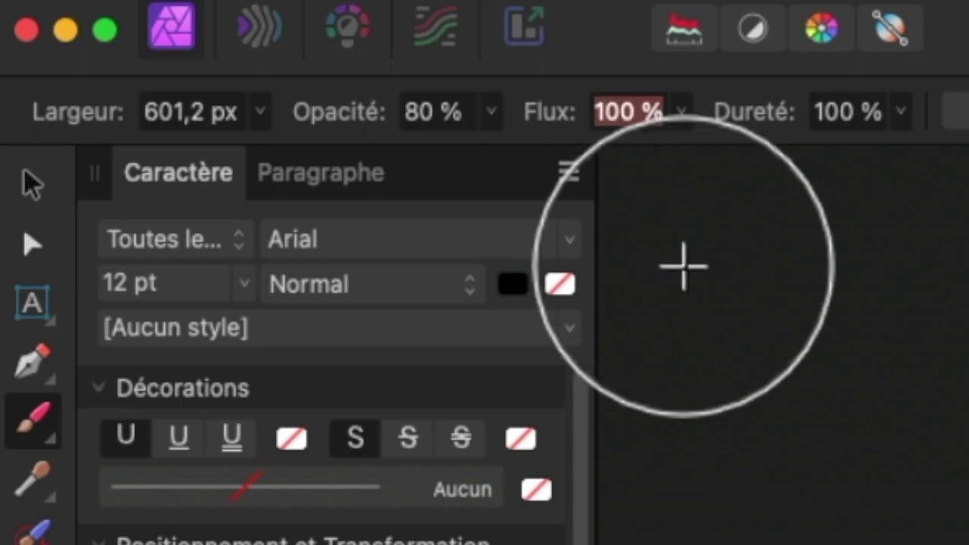
pyautogui.write('40')
pyautogui.press('Return')
pyautogui.click(825, 112)
pyautogui.write('0')
pyautogui.press('Return')
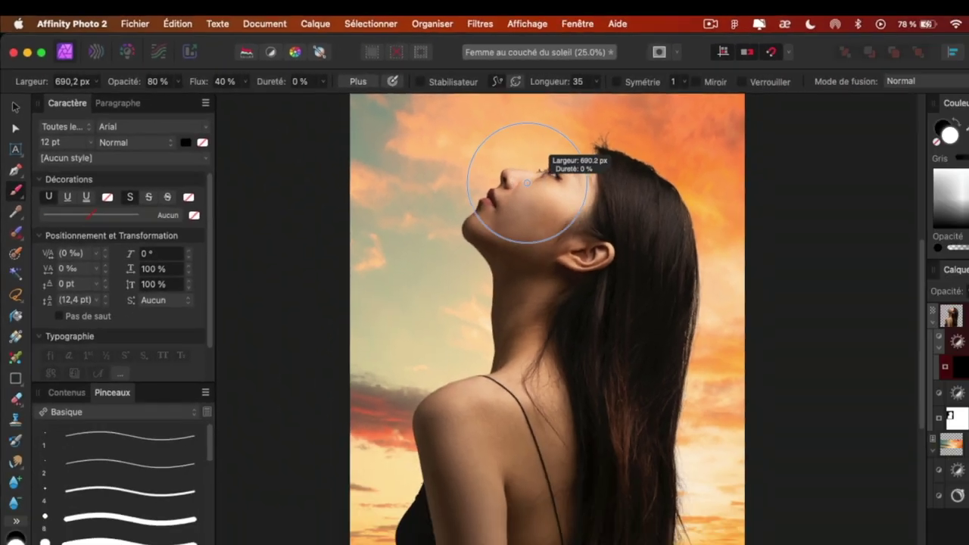
pyautogui.moveTo(460, 168)
pyautogui.mouseDown()
pyautogui.moveTo(500, 167)
pyautogui.moveTo(432, 187)
pyautogui.moveTo(436, 355)
pyautogui.mouseUp()
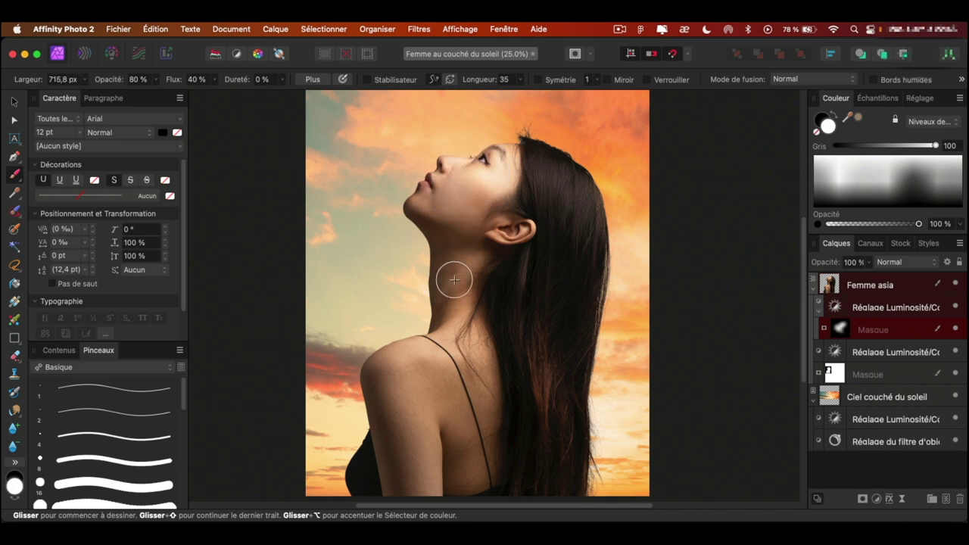
# Paint white over the woman's face, neck and shoulder, then black to remove brightening near the neck
pyautogui.moveTo(534, 135); pyautogui.dragTo(605, 318)
pyautogui.moveTo(573, 177); pyautogui.dragTo(470, 209)
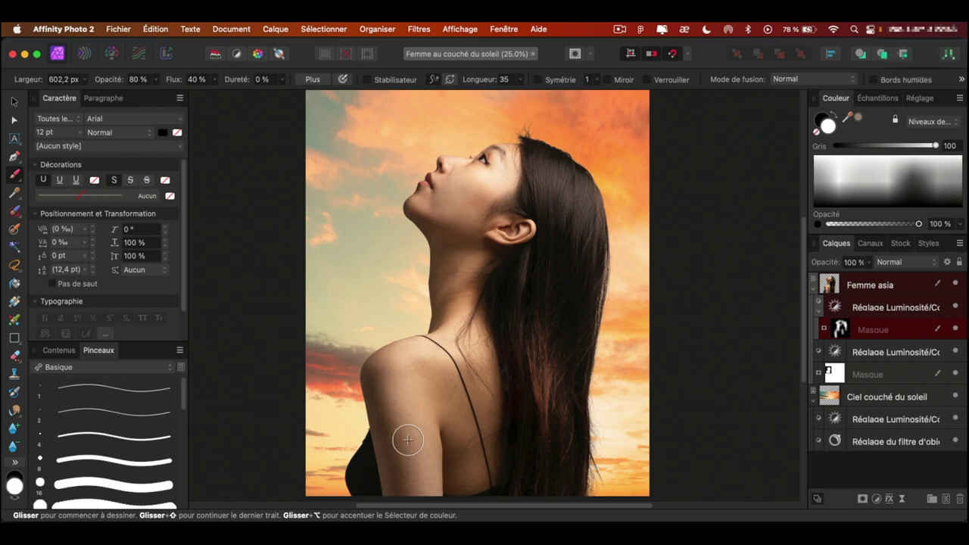
pyautogui.press('x')
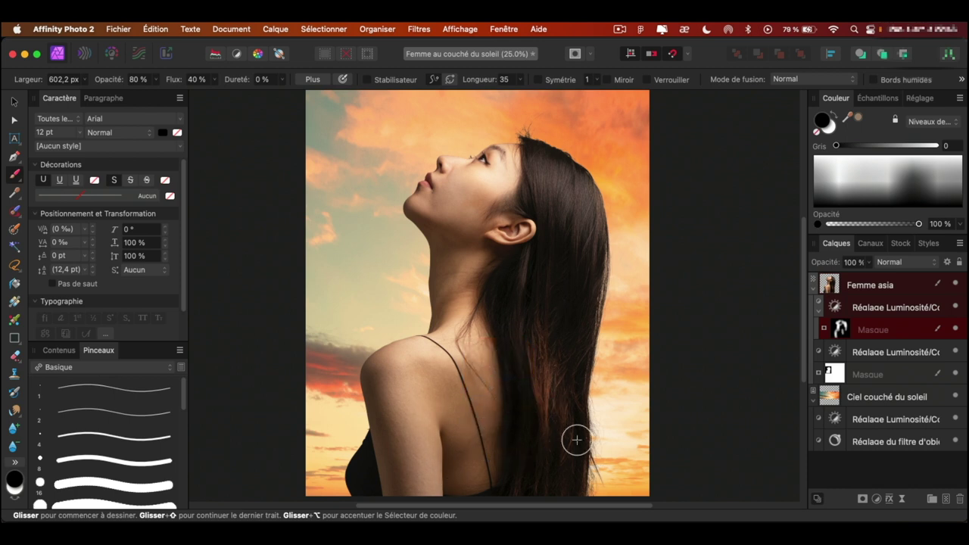
pyautogui.moveTo(503, 253); pyautogui.dragTo(439, 310)
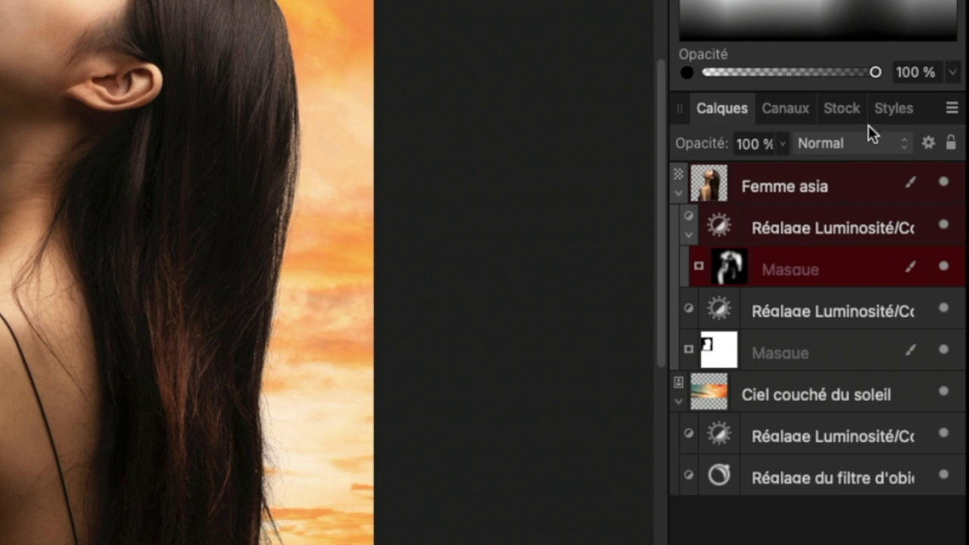
pyautogui.click(869, 241)
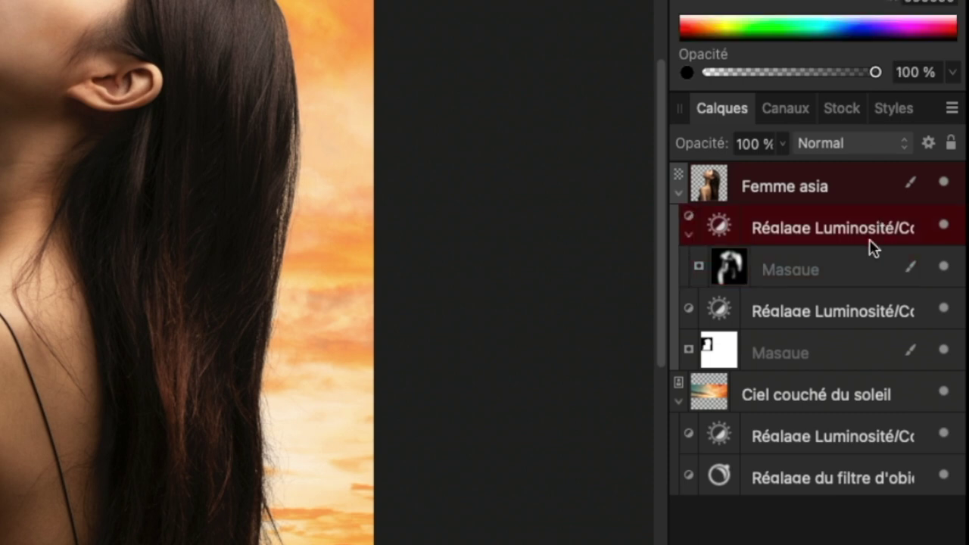
# Lower the brightening adjustment's opacity to about 82% and toggle its visibility to compare before and after
pyautogui.moveTo(782, 143)
pyautogui.mouseDown()
pyautogui.moveTo(748, 168)
pyautogui.moveTo(757, 167)
pyautogui.mouseUp()
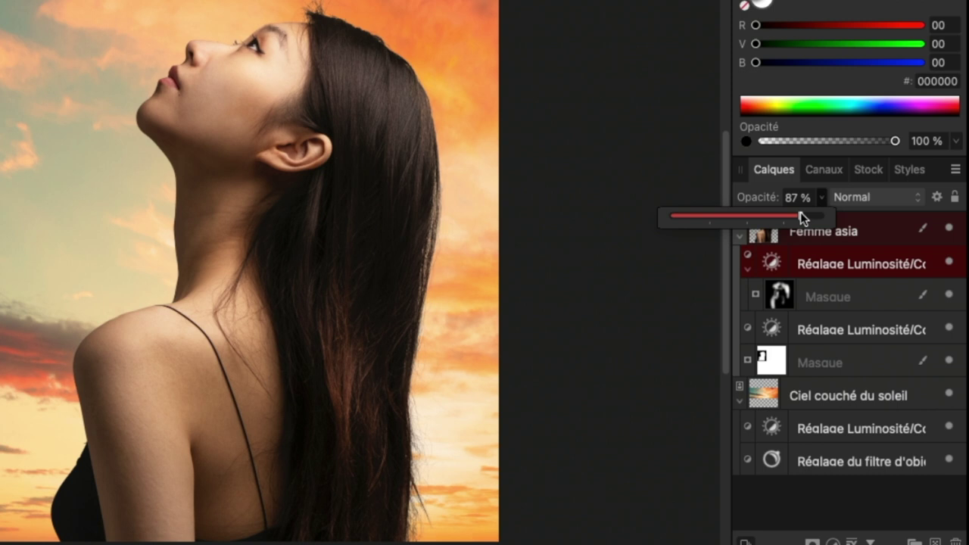
pyautogui.click(957, 303)
pyautogui.click(957, 303)
pyautogui.click(957, 303)
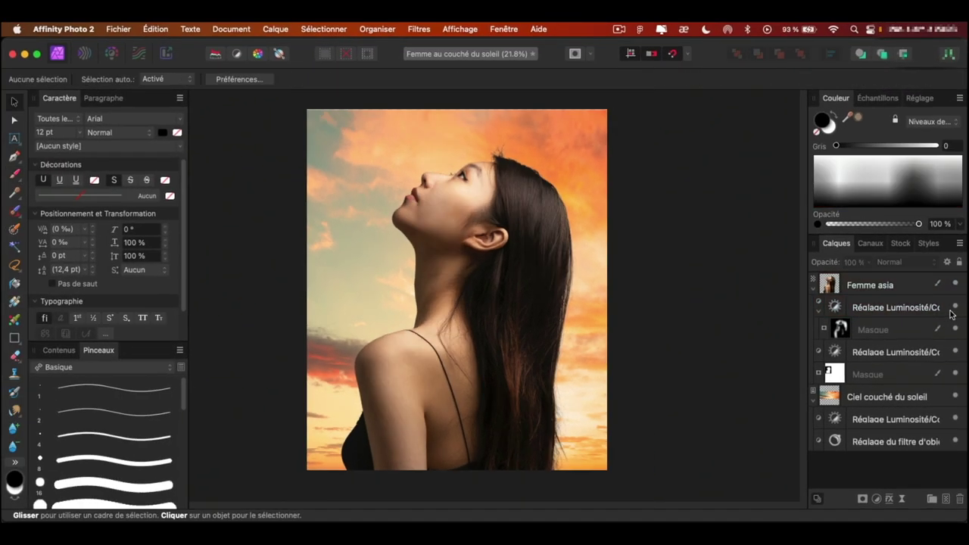
pyautogui.click(956, 307)
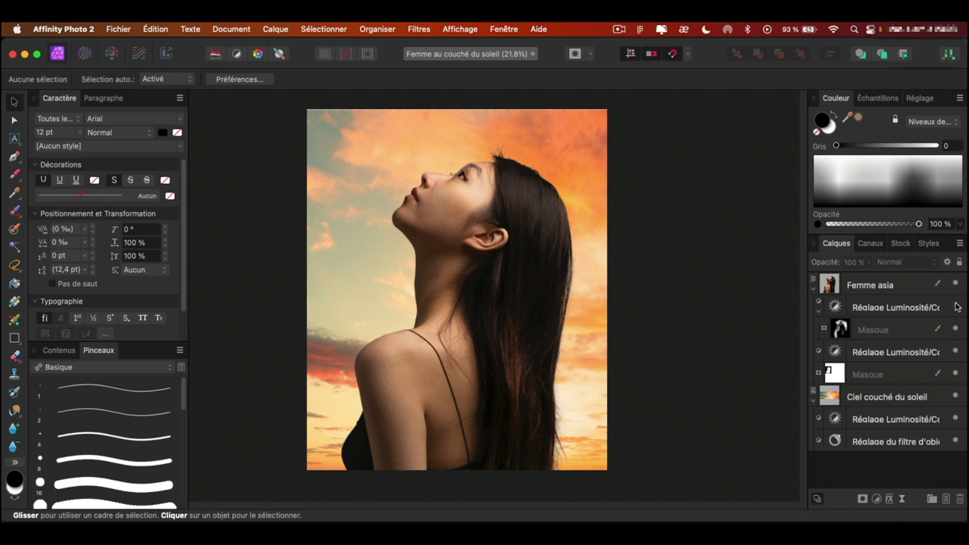
pyautogui.click(957, 306)
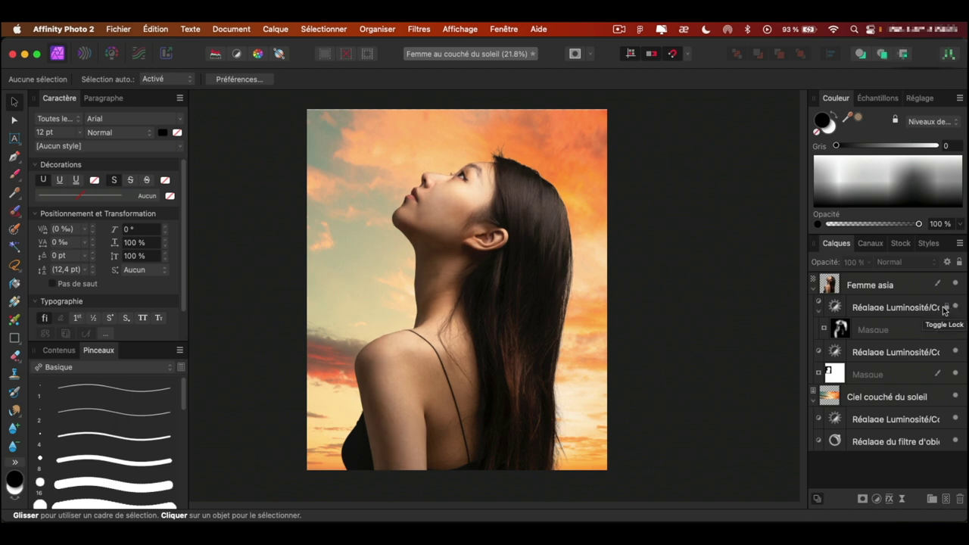